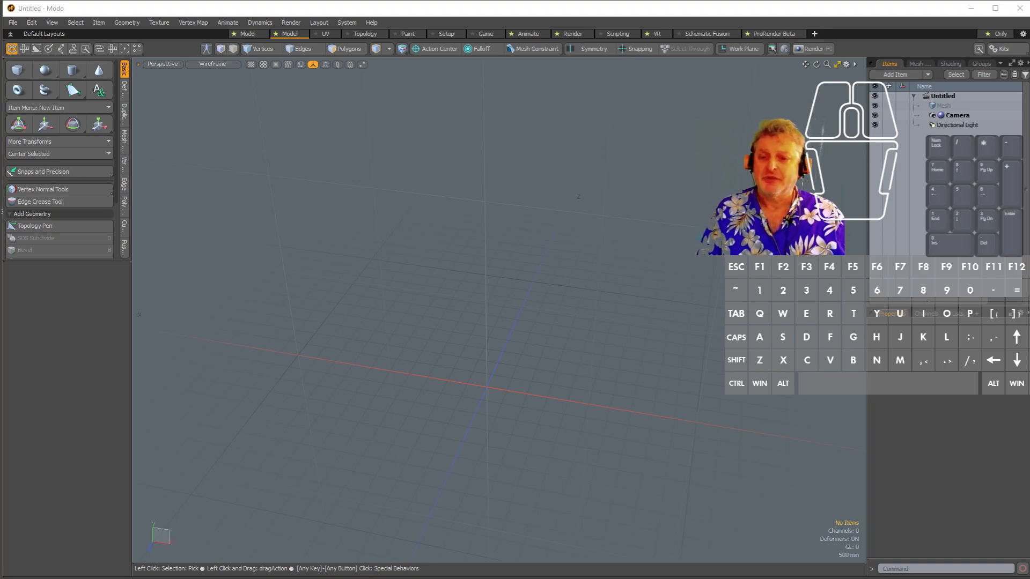
Look through the browser's image results for the Ford Taurus gen 3 and the Honda Element, and return to Modo
drag(833, 578, 864, 50)
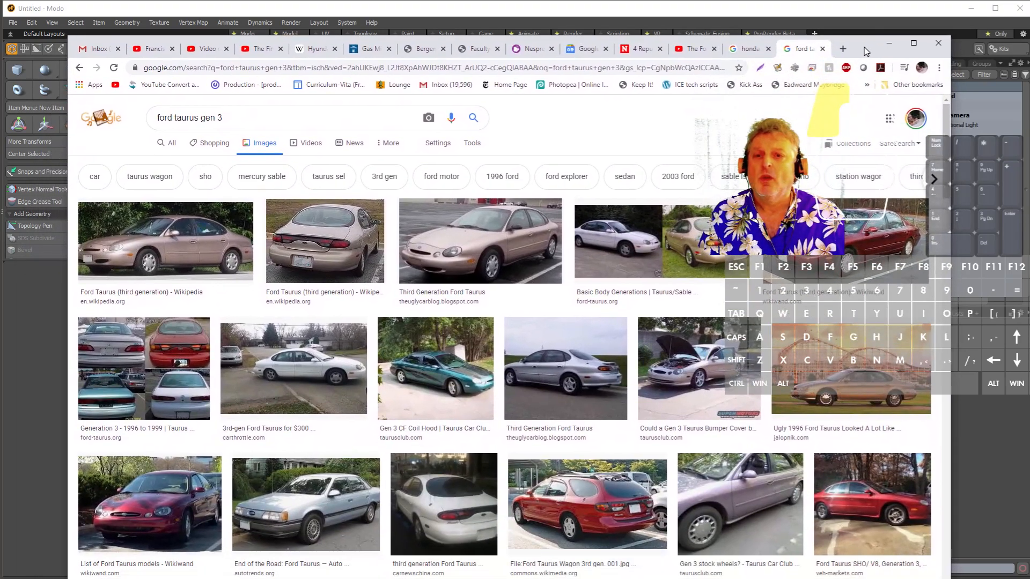
click(161, 241)
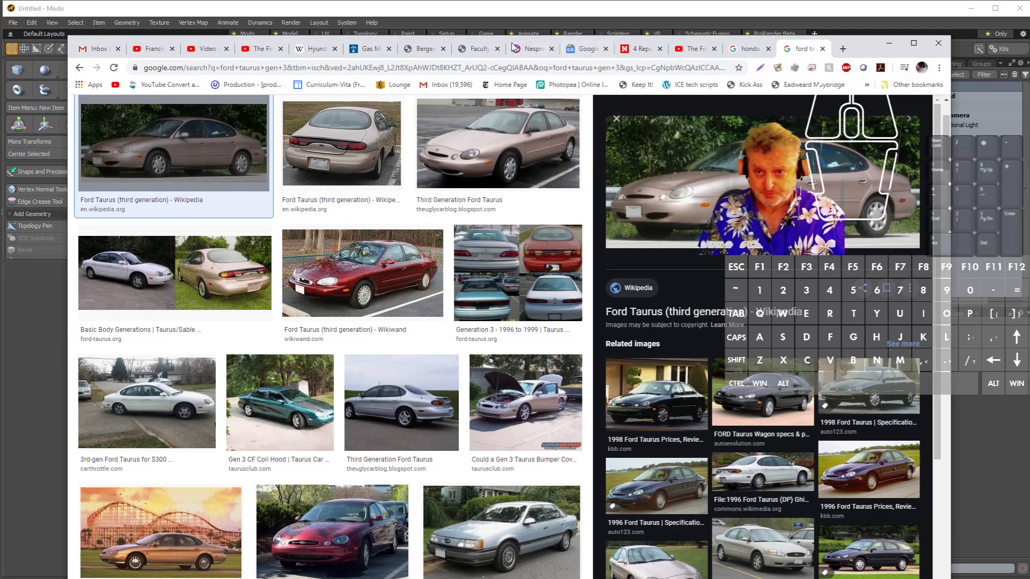
click(748, 48)
click(158, 260)
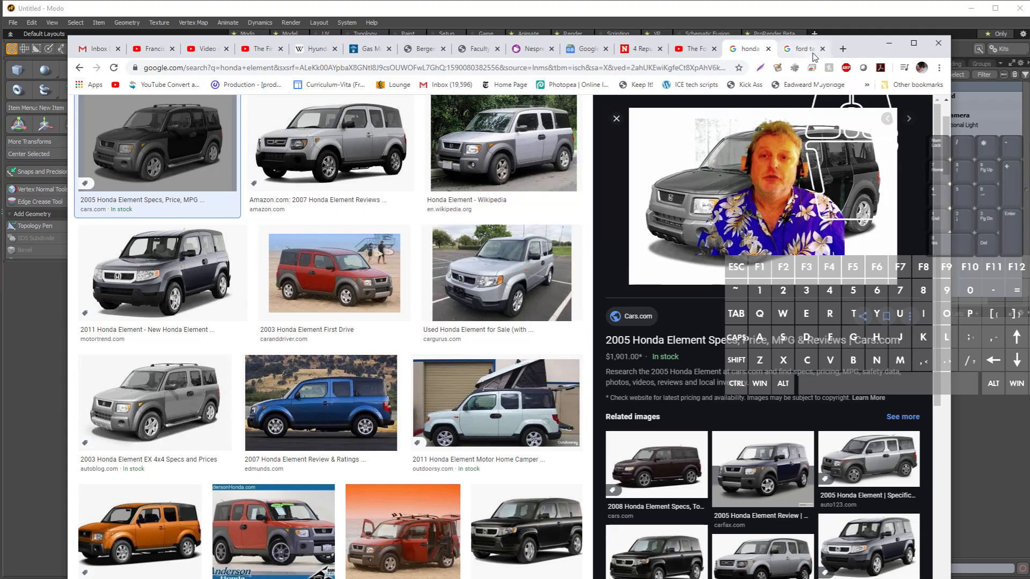
click(800, 49)
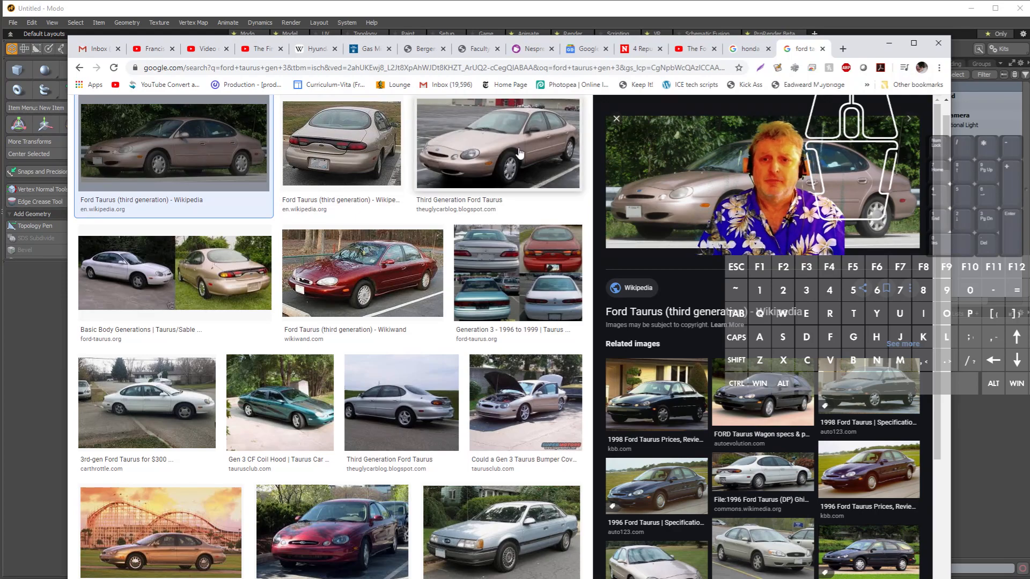
click(889, 47)
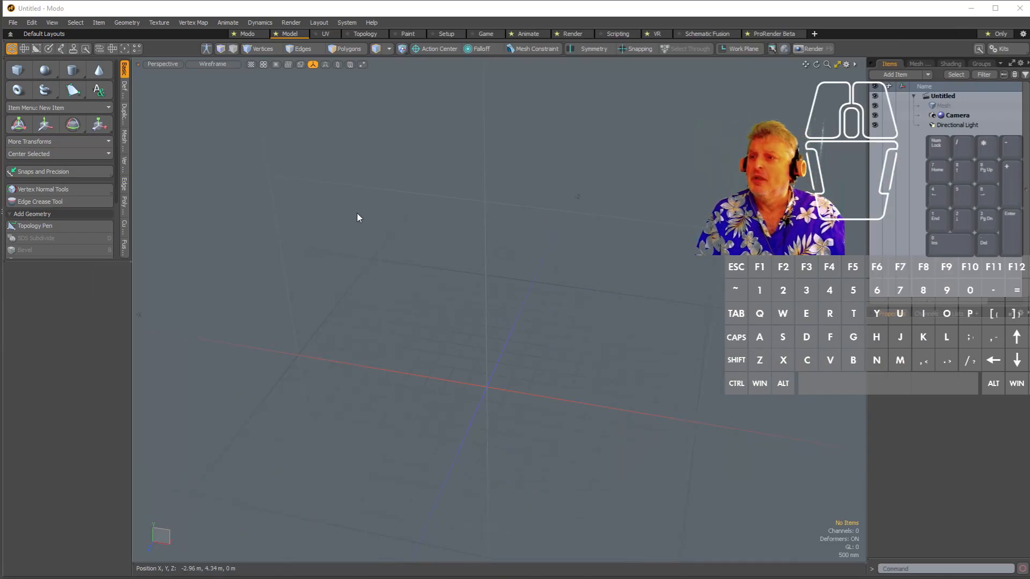
Add a unit cylinder at the origin and fit it to the viewport
key(shift)
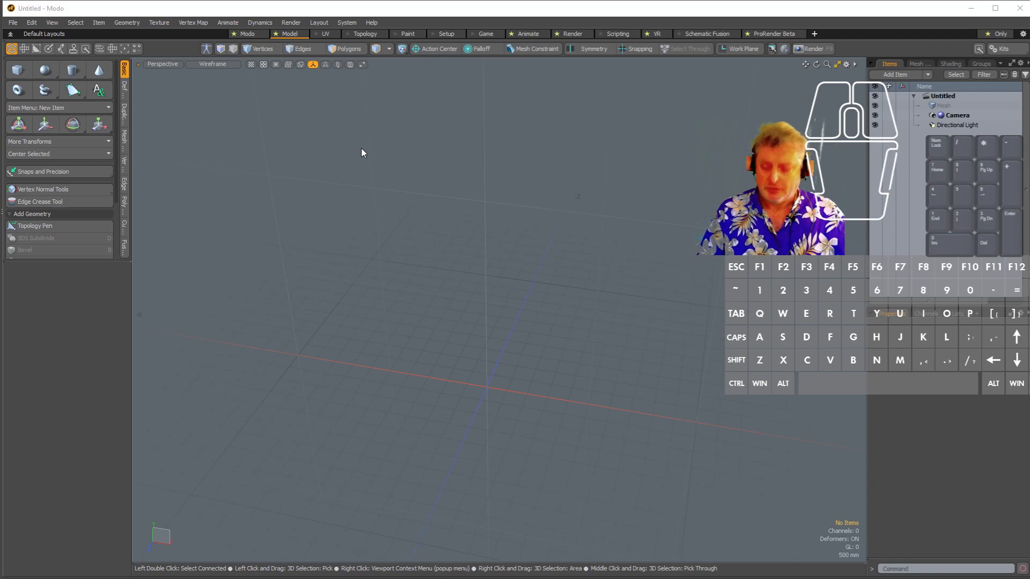
key(ctrl)
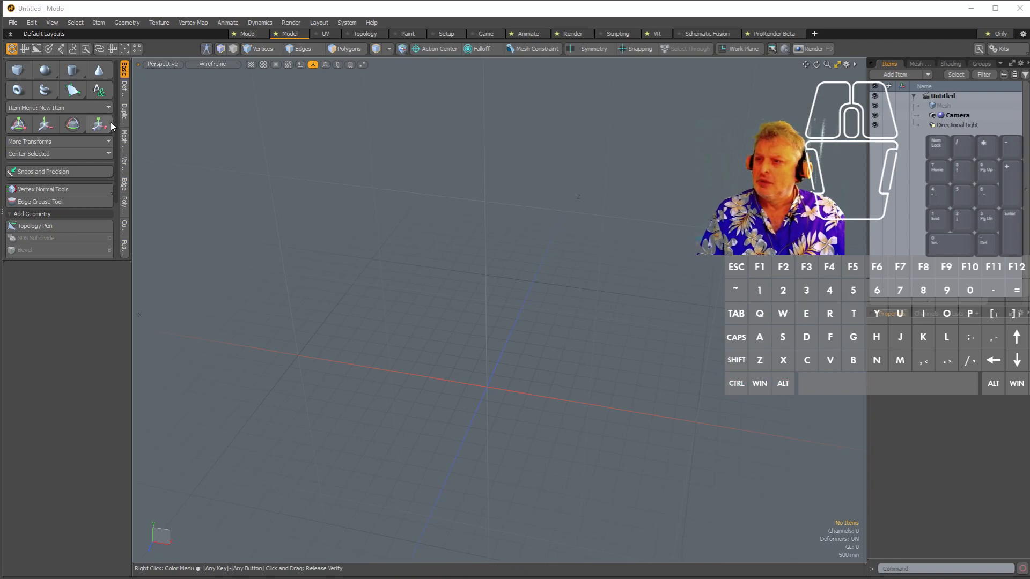
key(ctrl)
key(ctrl)
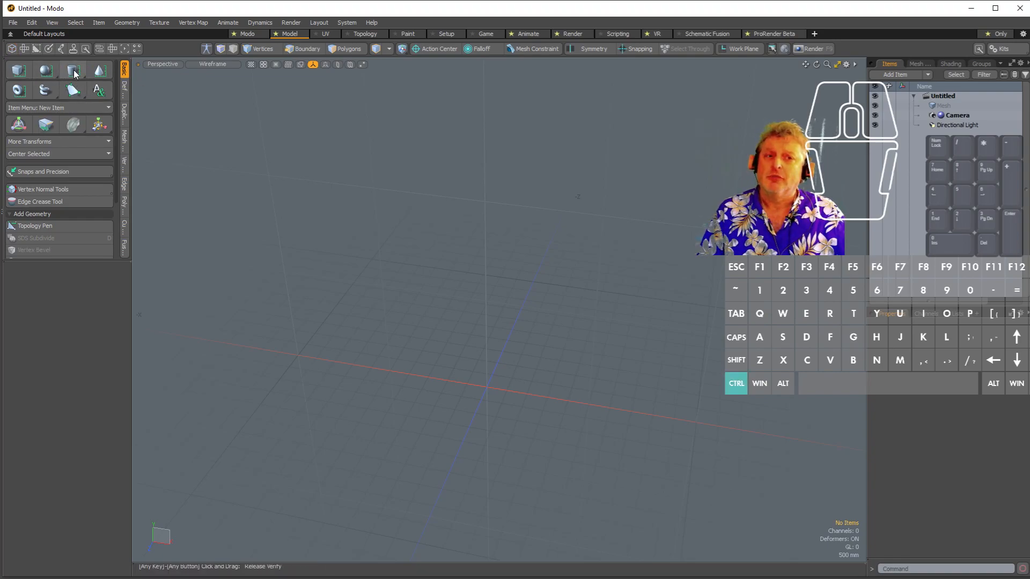
ctrl+click(74, 73)
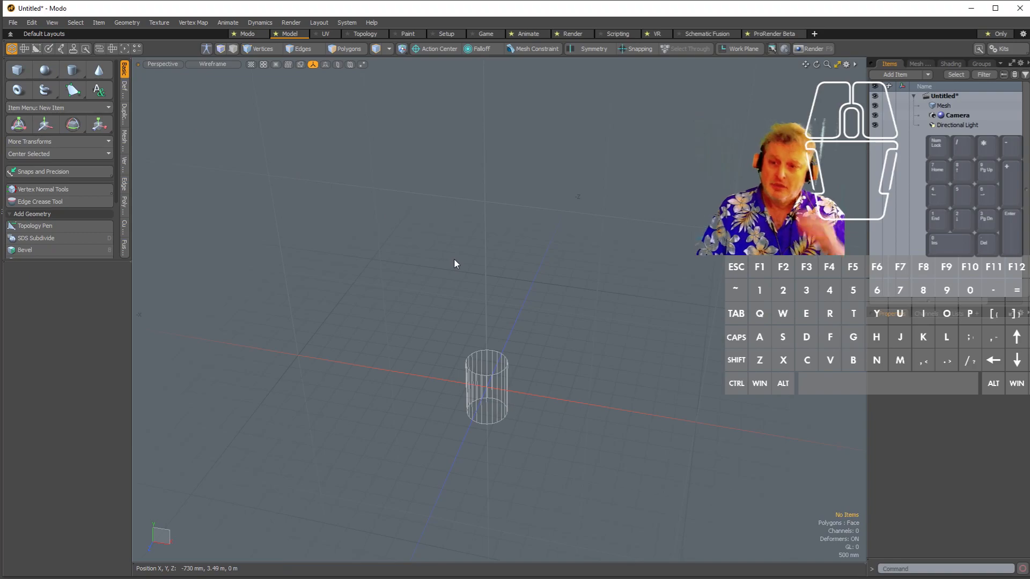
key(shift)
key(shift+a)
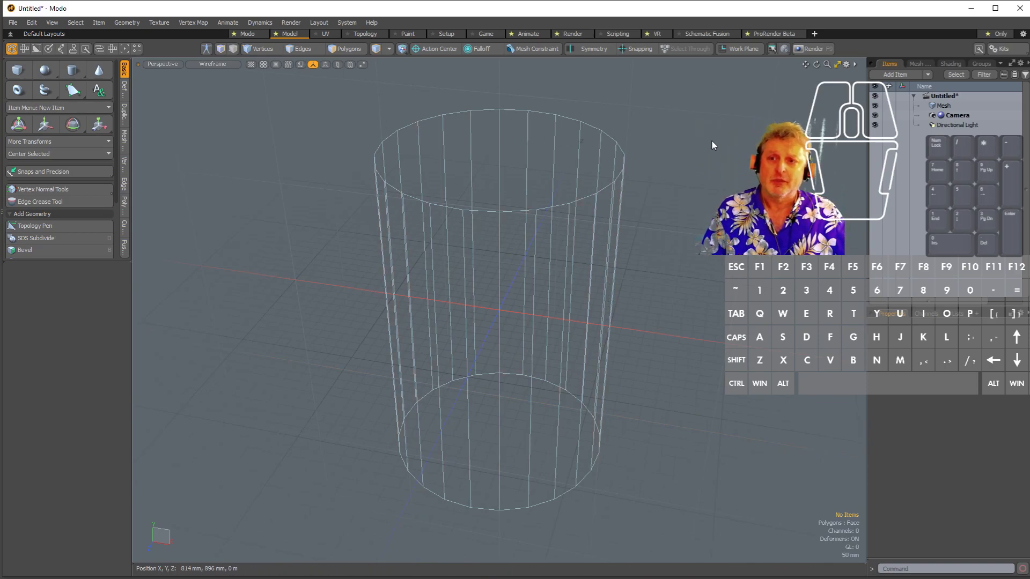
Switch the viewport's shading style to Default to show the cylinder as a shaded solid
alt+drag(582, 183, 480, 235)
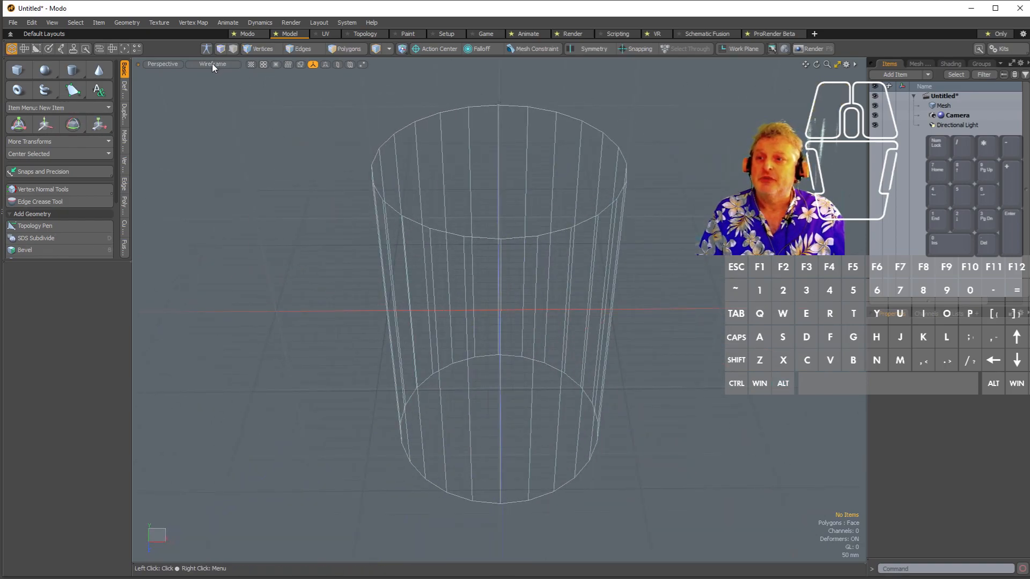
click(212, 65)
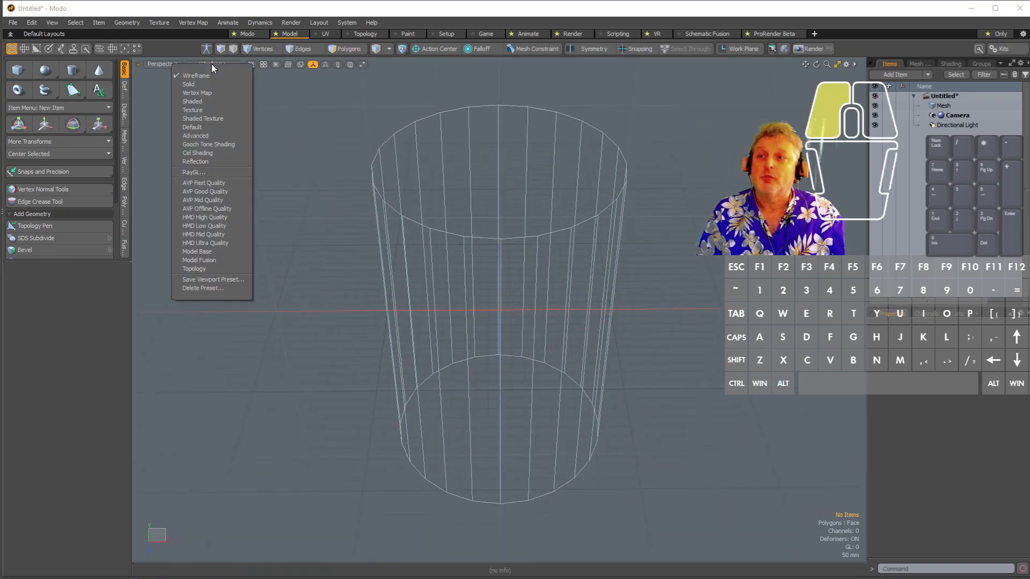
click(213, 126)
alt+drag(630, 192, 228, 100)
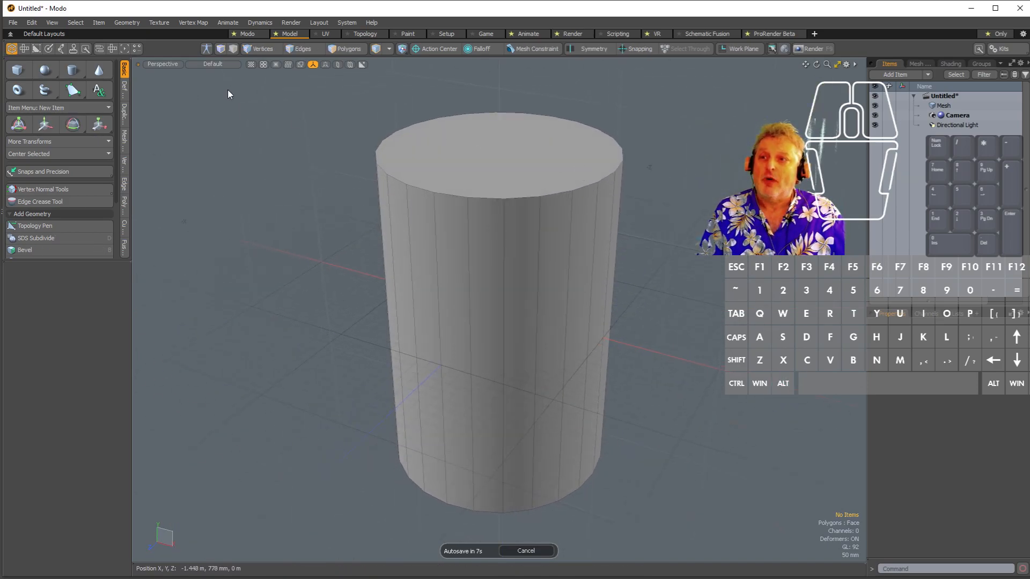
click(212, 65)
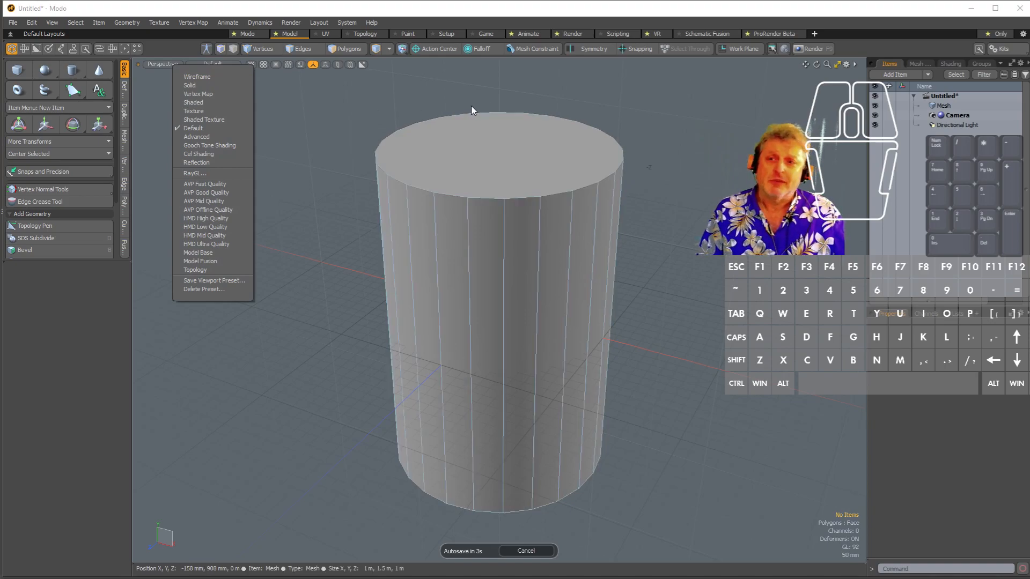
click(586, 105)
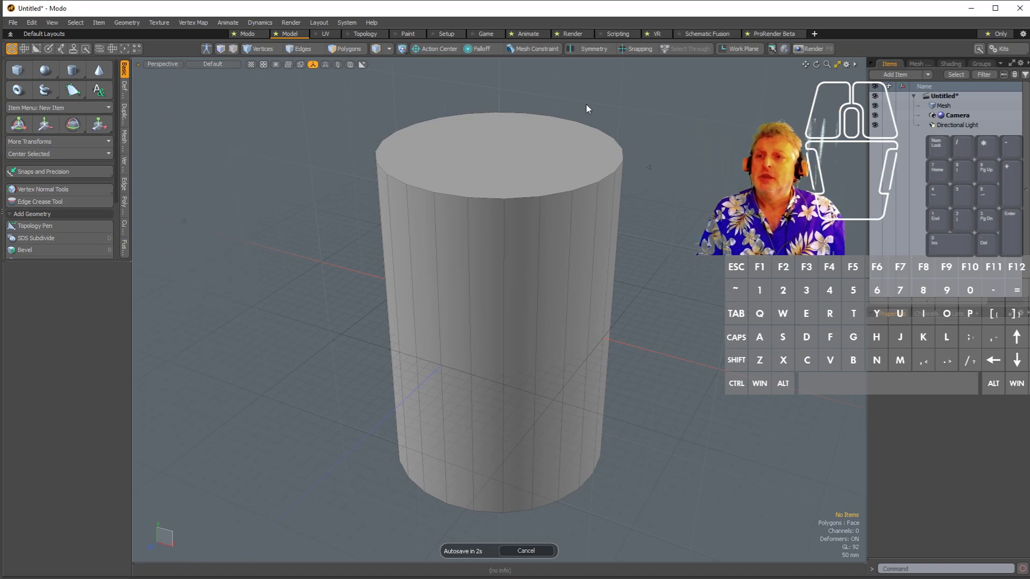
View the cylinder from the Top, Bottom and Front, and return to an angled Perspective view
click(157, 64)
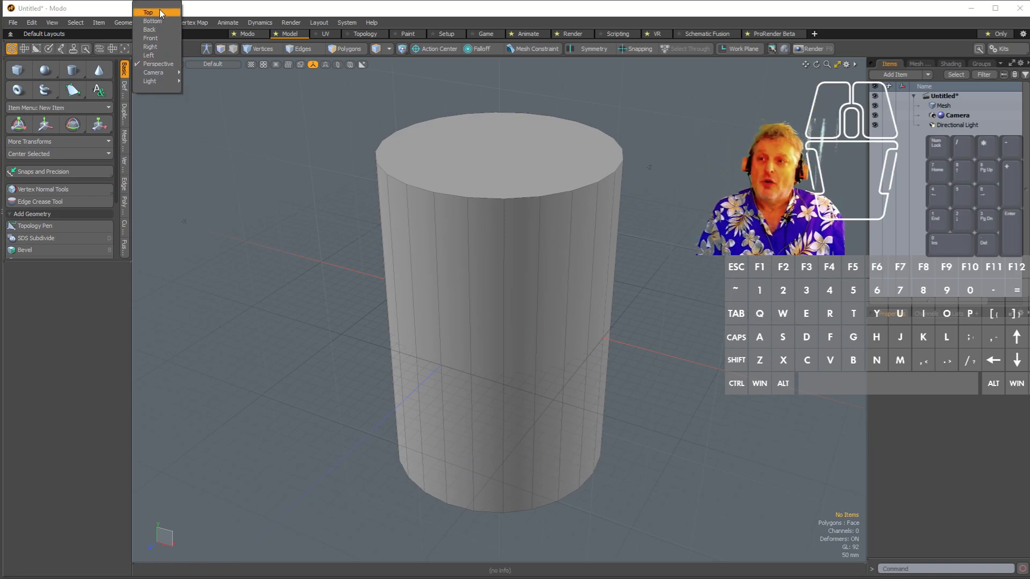
click(159, 11)
click(161, 66)
click(162, 76)
click(165, 64)
click(163, 82)
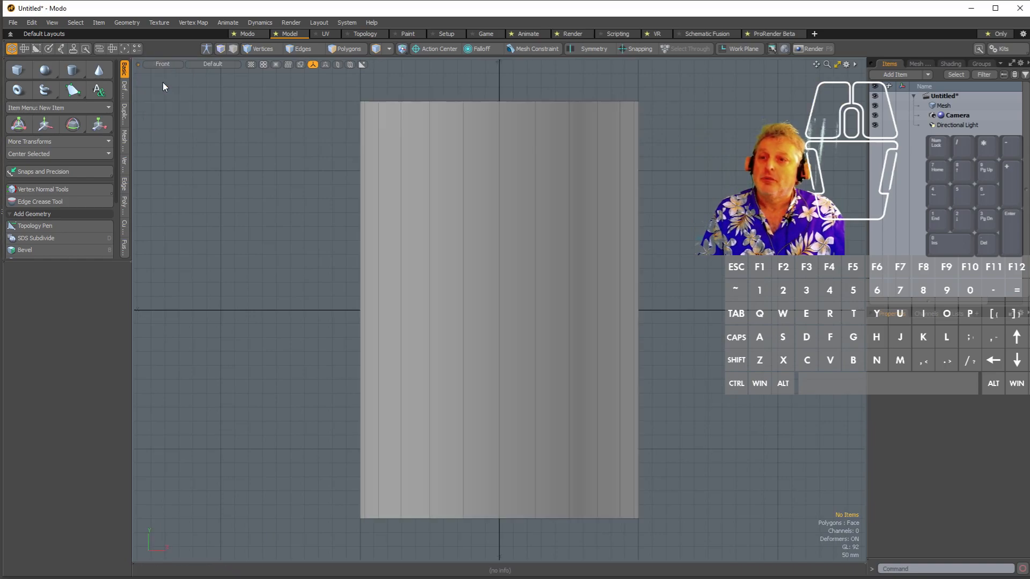
click(162, 66)
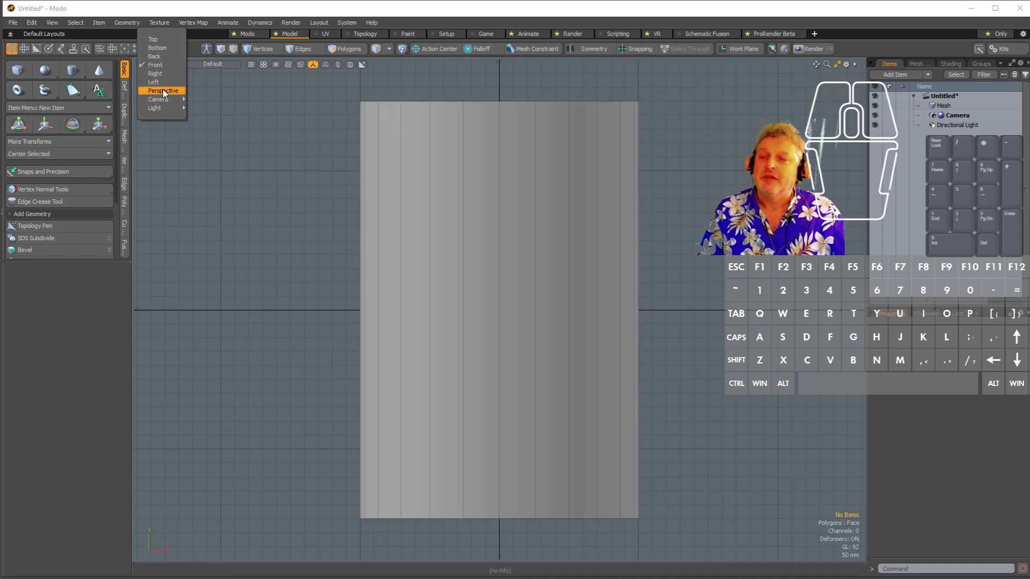
click(163, 89)
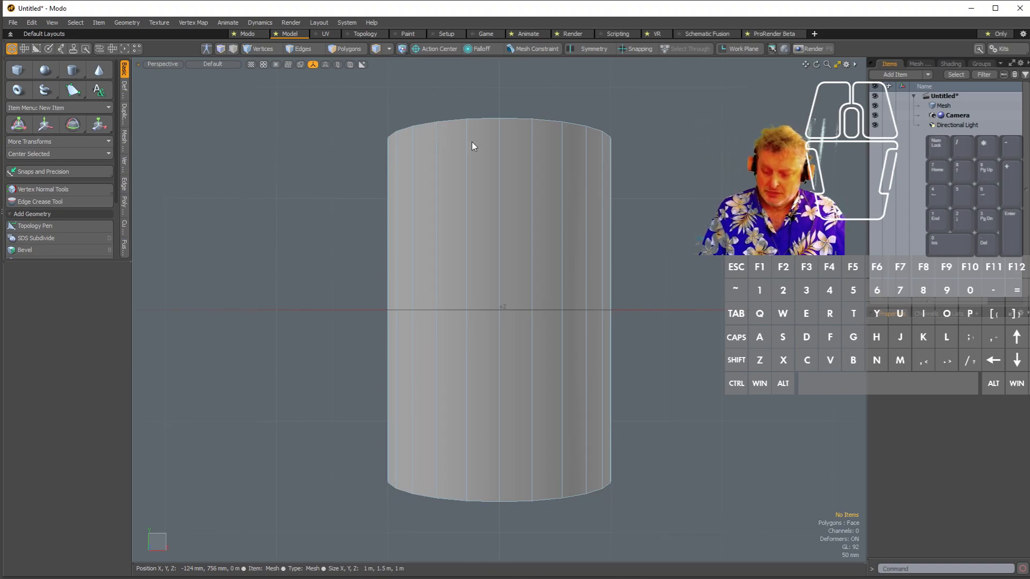
alt+drag(471, 141, 606, 122)
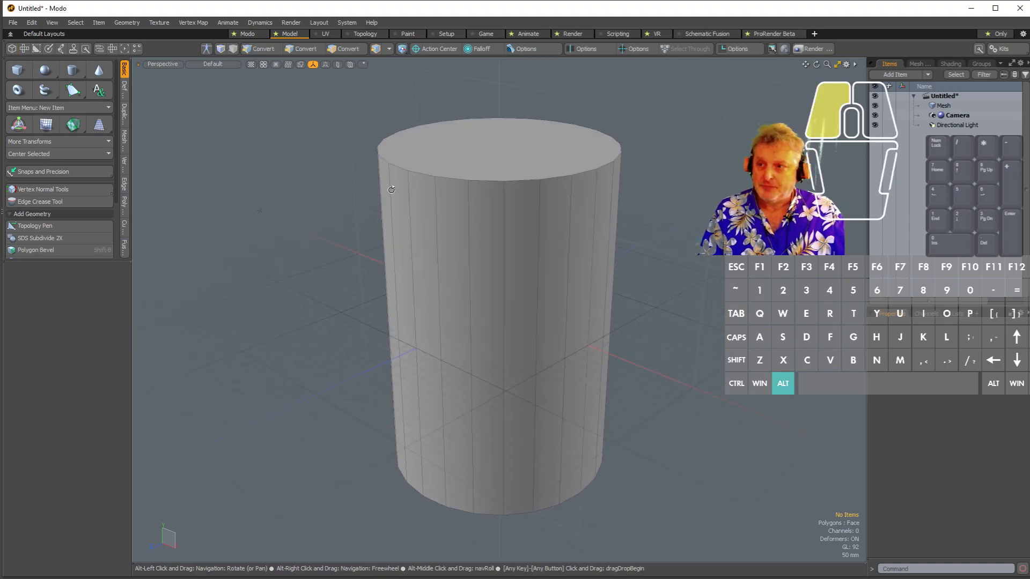
Show the four-view layout, fit the cylinder in all views, and maximize the Perspective view again
click(837, 64)
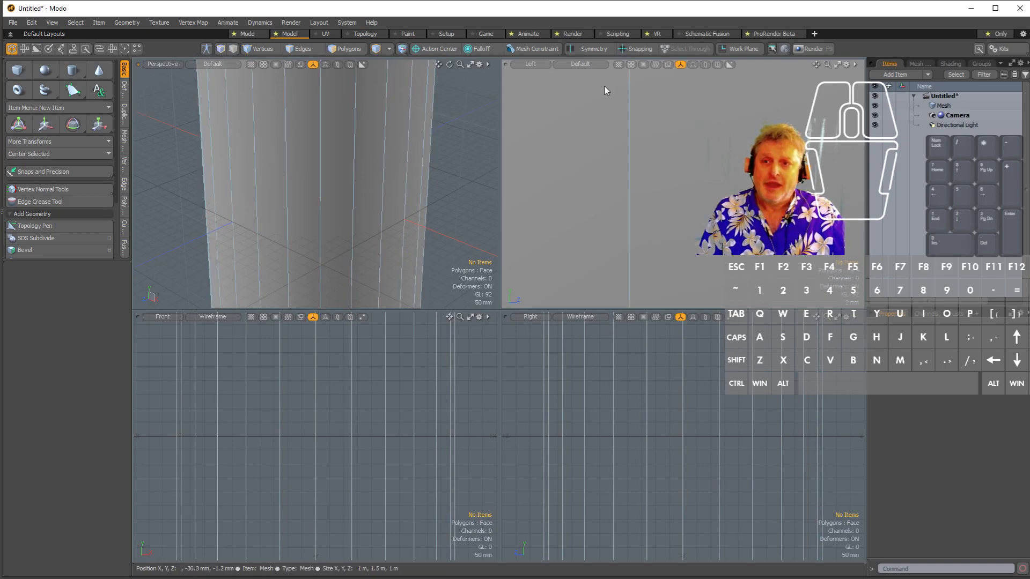
key(shift+a)
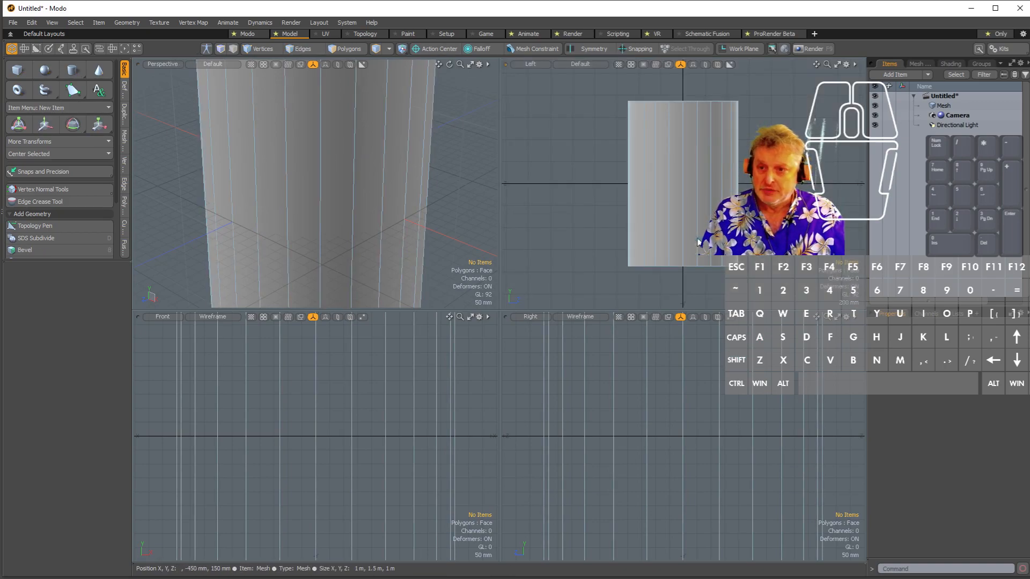
key(a)
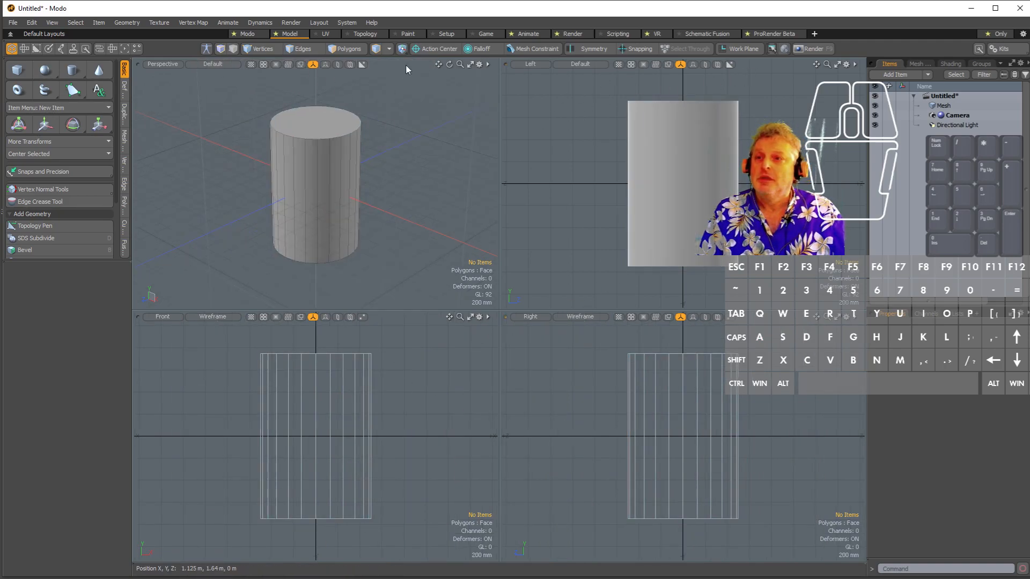
click(470, 65)
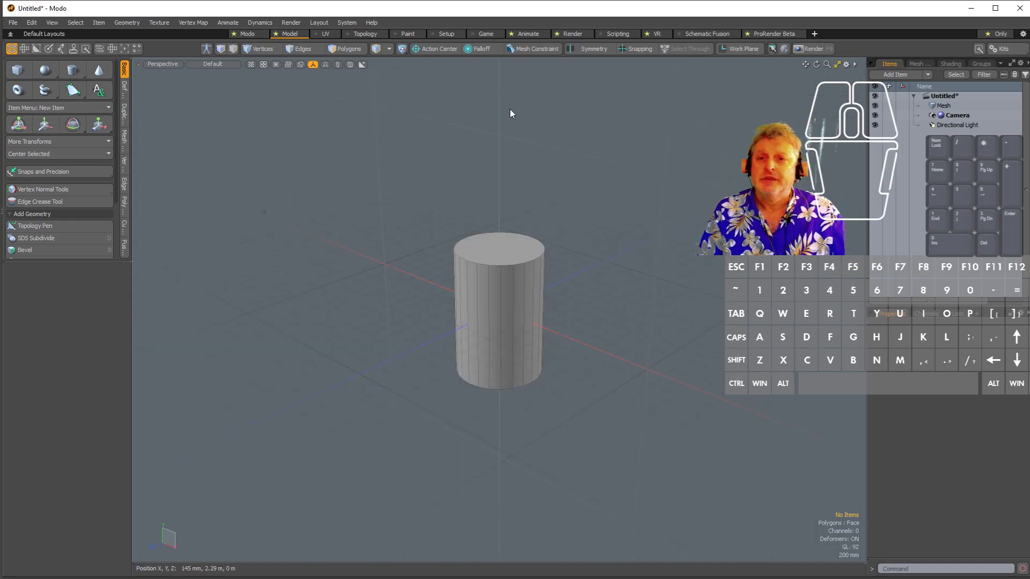
Try hiding the viewport grid by setting its visibility to Never, and restore the grid
click(847, 65)
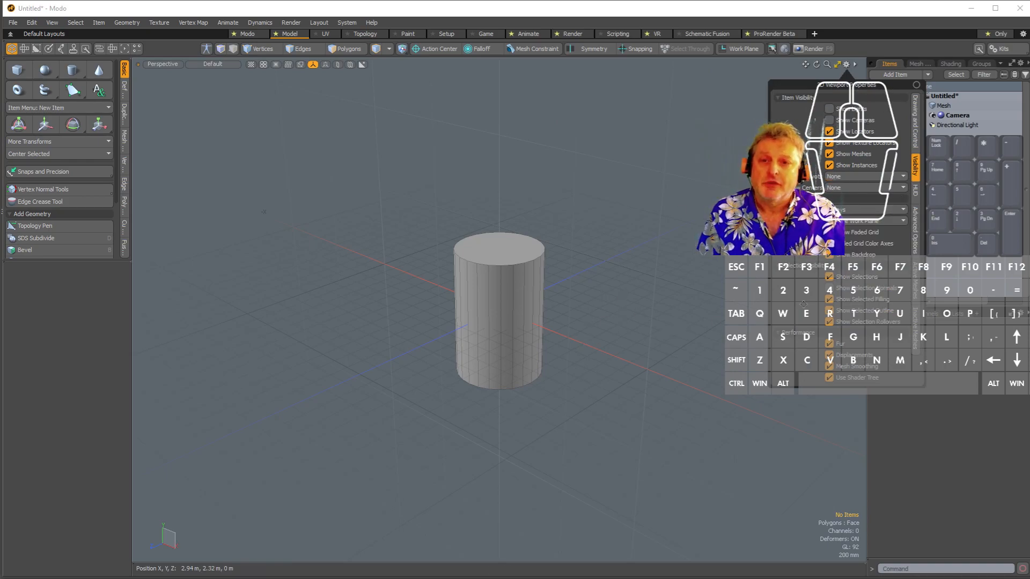
click(865, 210)
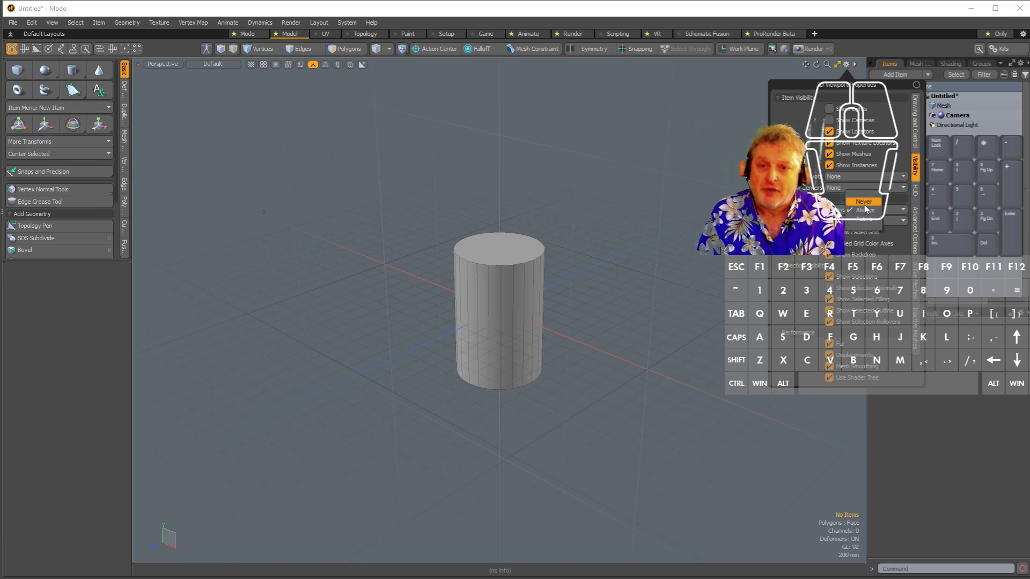
click(860, 204)
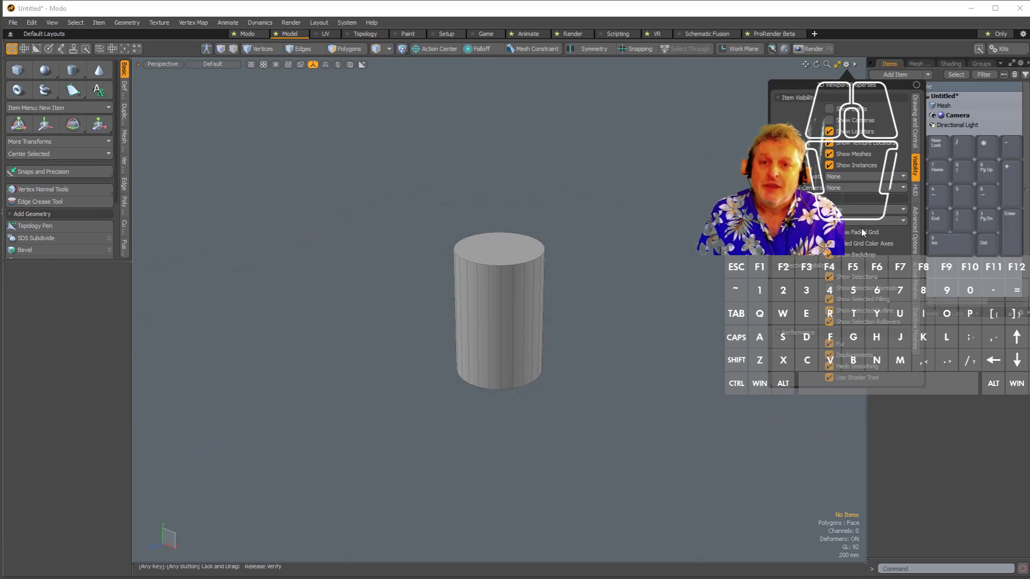
click(864, 222)
click(860, 225)
click(863, 221)
click(869, 220)
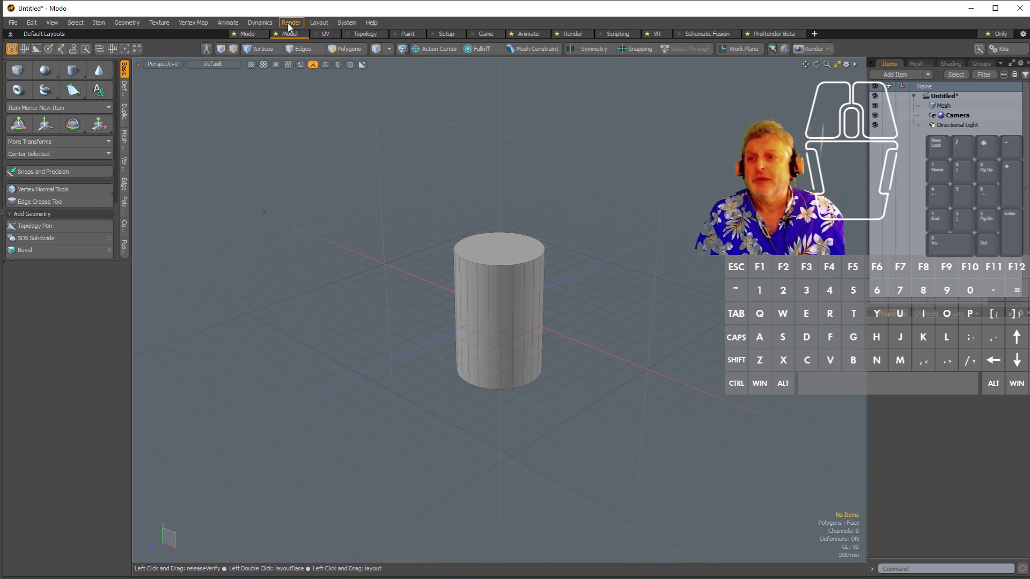
Restore the Model layout to its baseline version
click(319, 22)
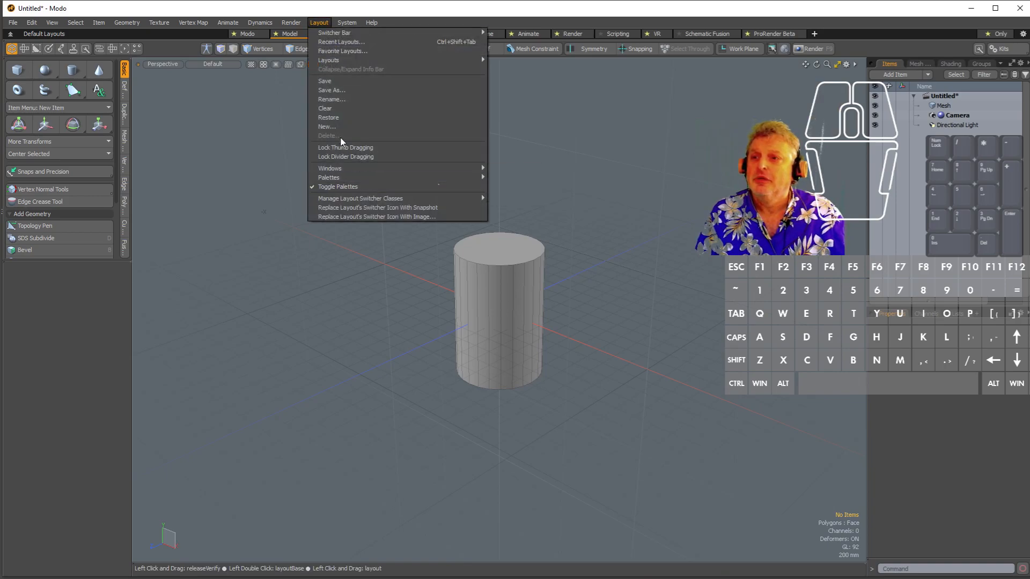
click(346, 118)
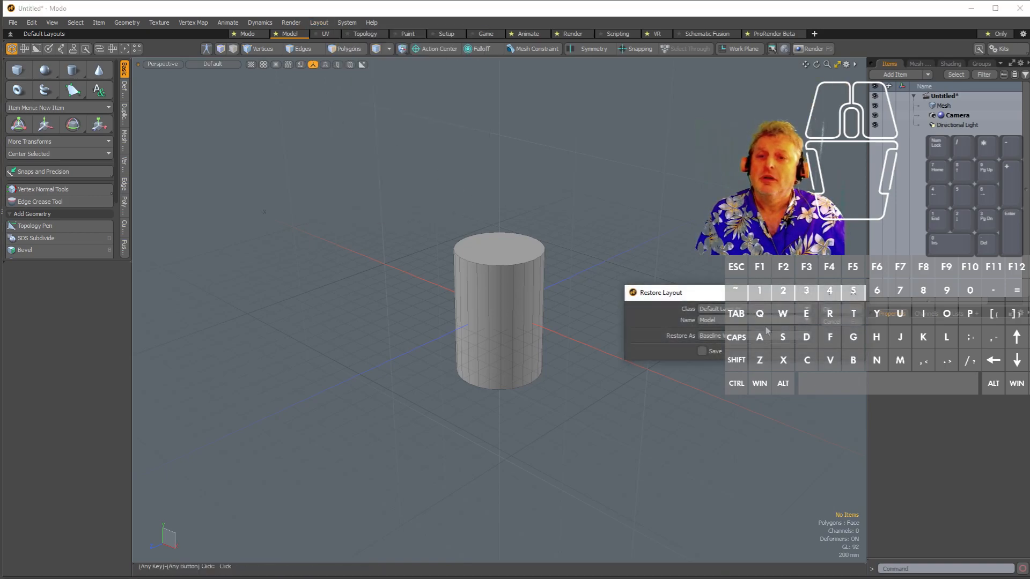
click(839, 311)
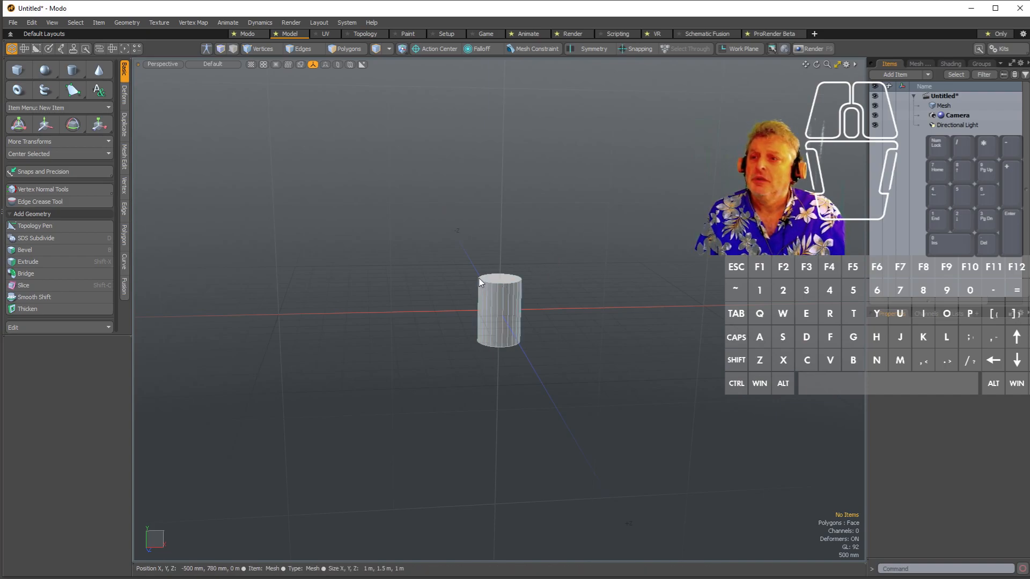
Select all the vertices around the cylinder's top rim in vertex selection mode
scroll(479, 282, up, 4)
alt+drag(747, 266, 568, 258)
key(1)
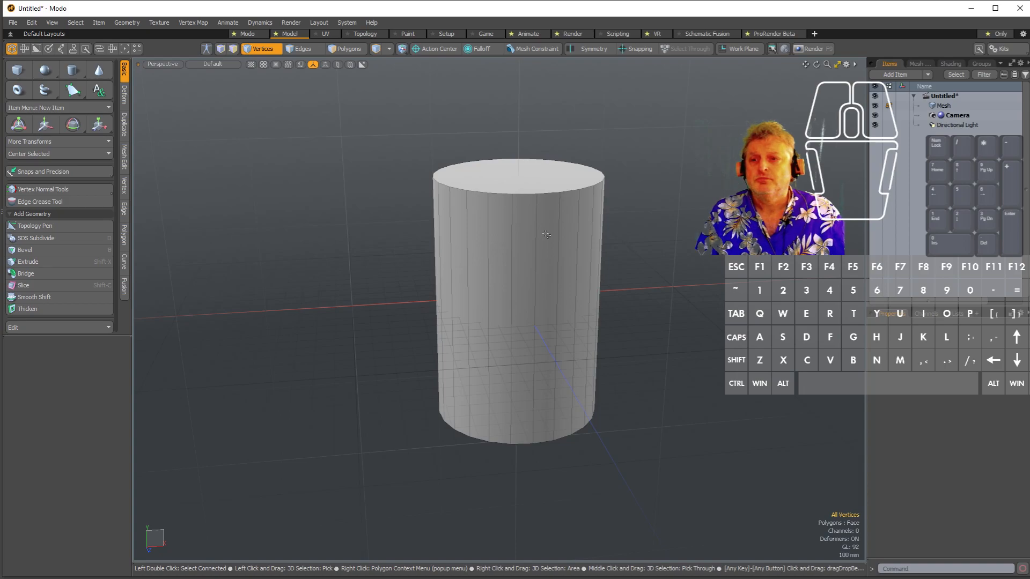
drag(380, 122, 649, 228)
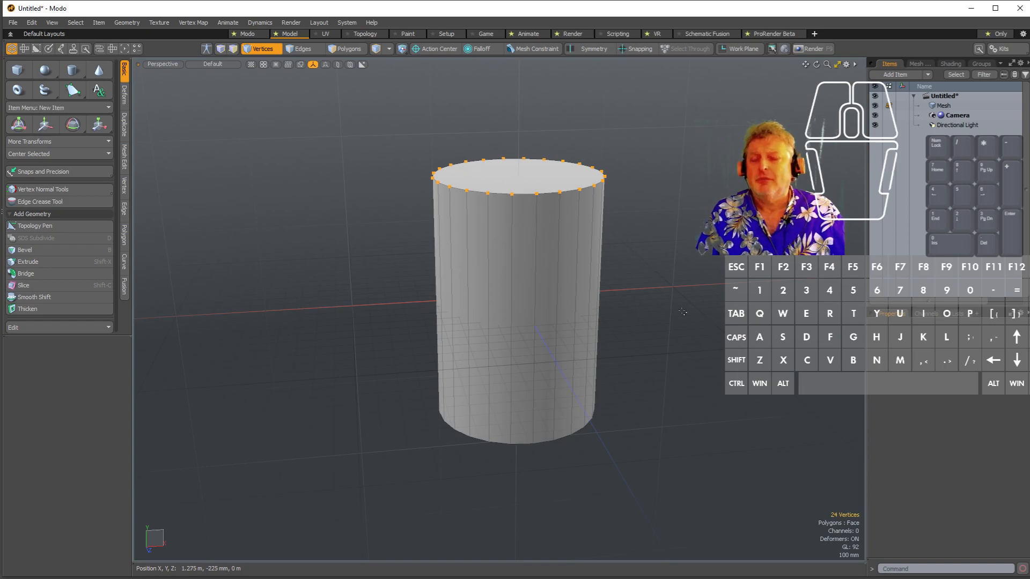
scroll(594, 290, up, 2)
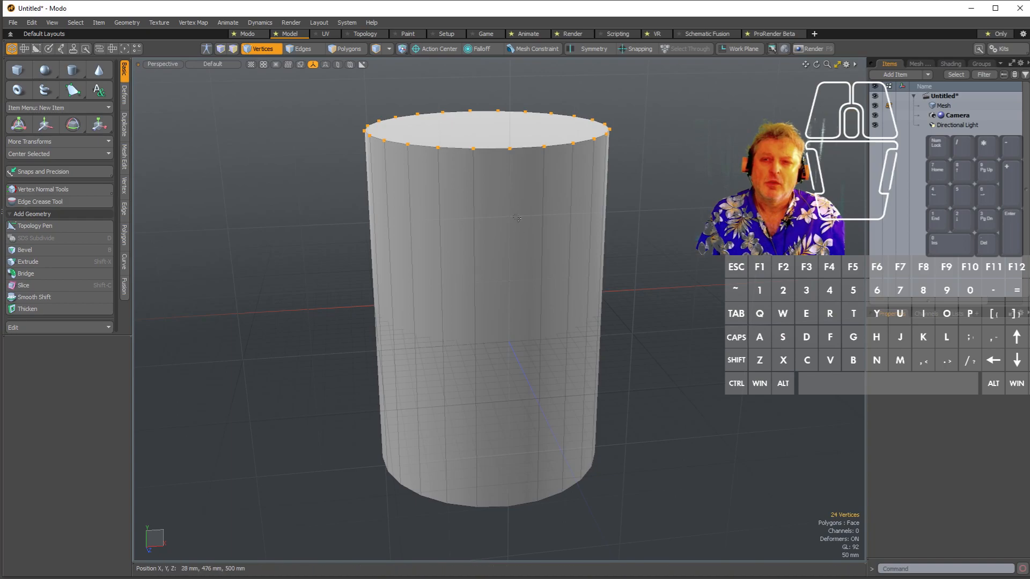
key(ctrl)
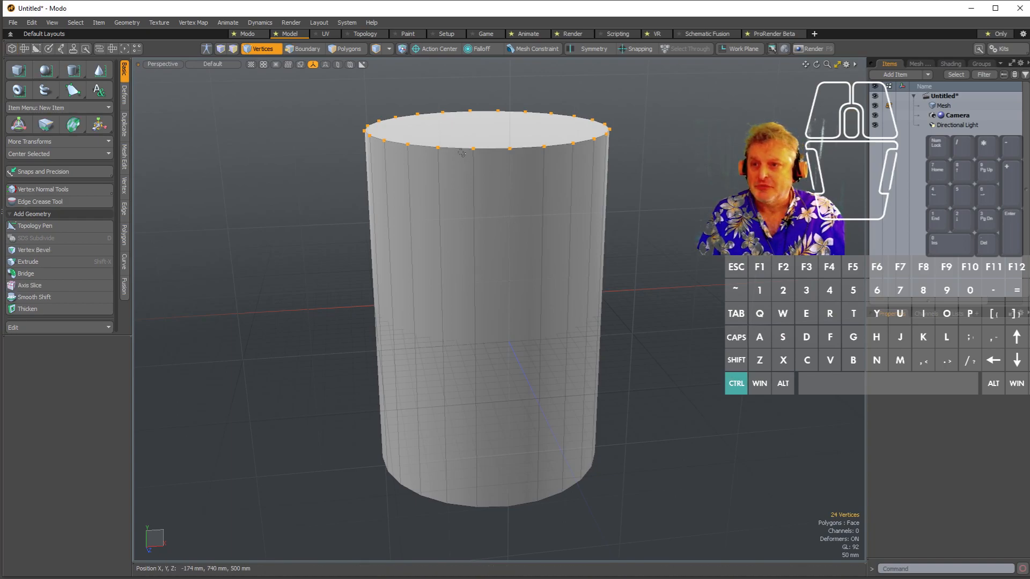
Deselect every other vertex all around the cylinder's top rim, keeping 12 alternating vertices selected
ctrl+click(472, 150)
ctrl+click(547, 147)
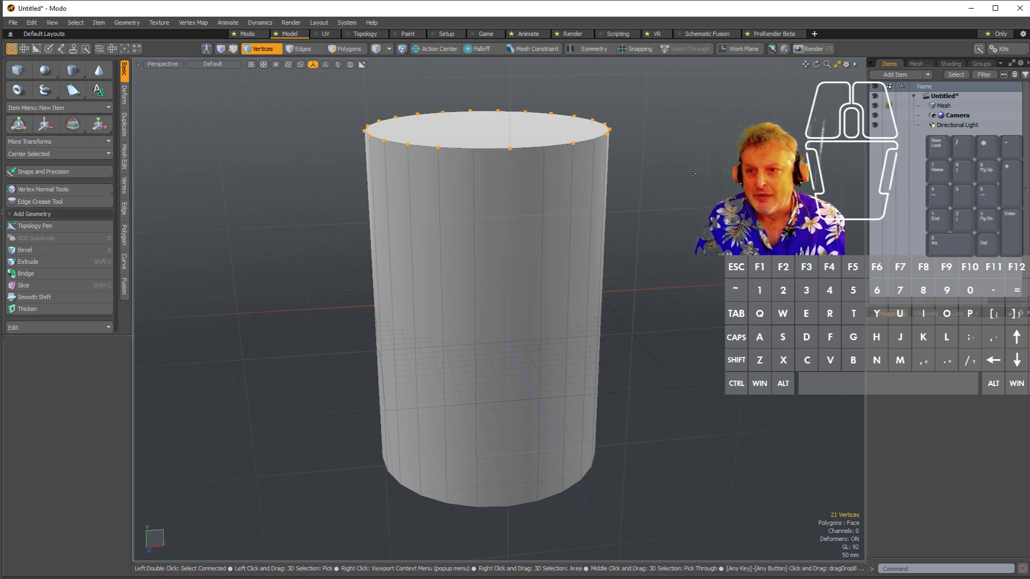
alt+drag(691, 173, 498, 185)
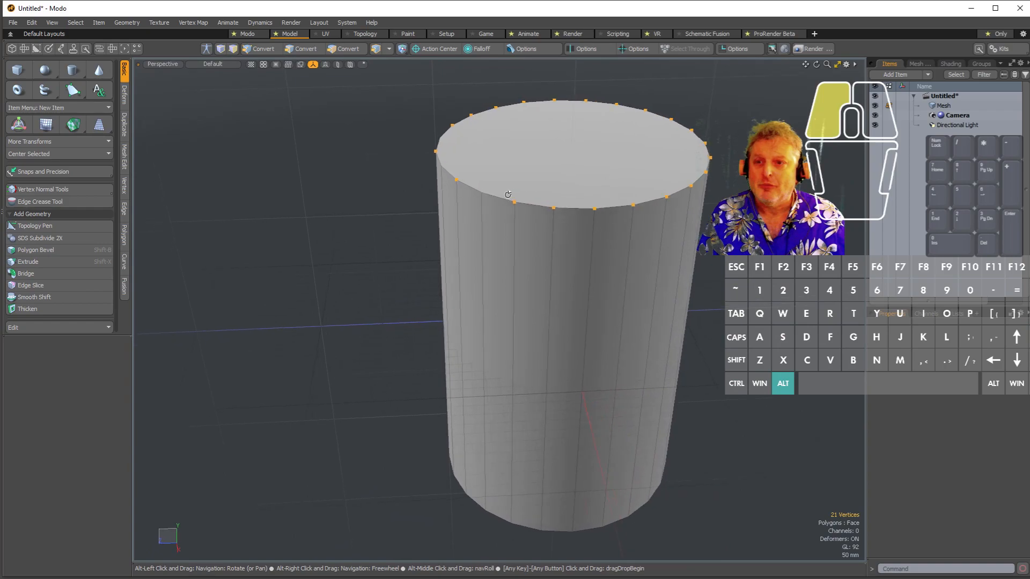
key(ctrl)
ctrl+click(521, 211)
ctrl+click(604, 217)
ctrl+click(660, 214)
alt+drag(660, 215, 576, 217)
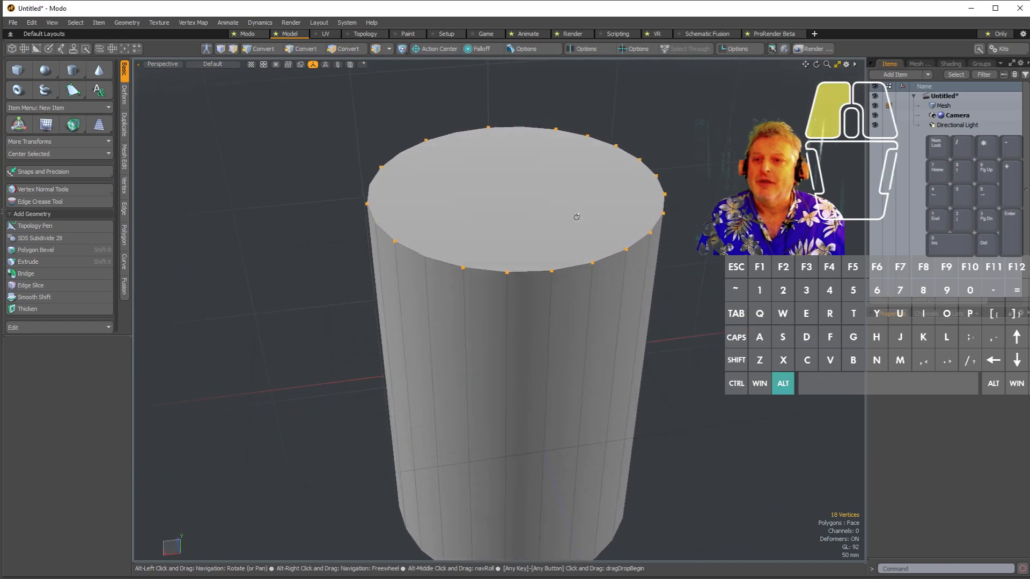
key(ctrl)
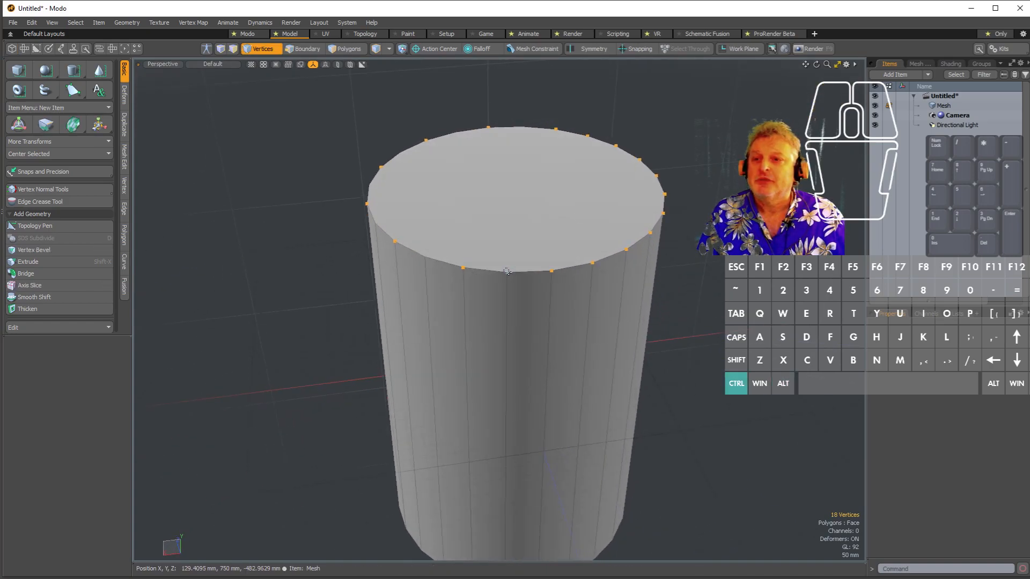
ctrl+click(507, 273)
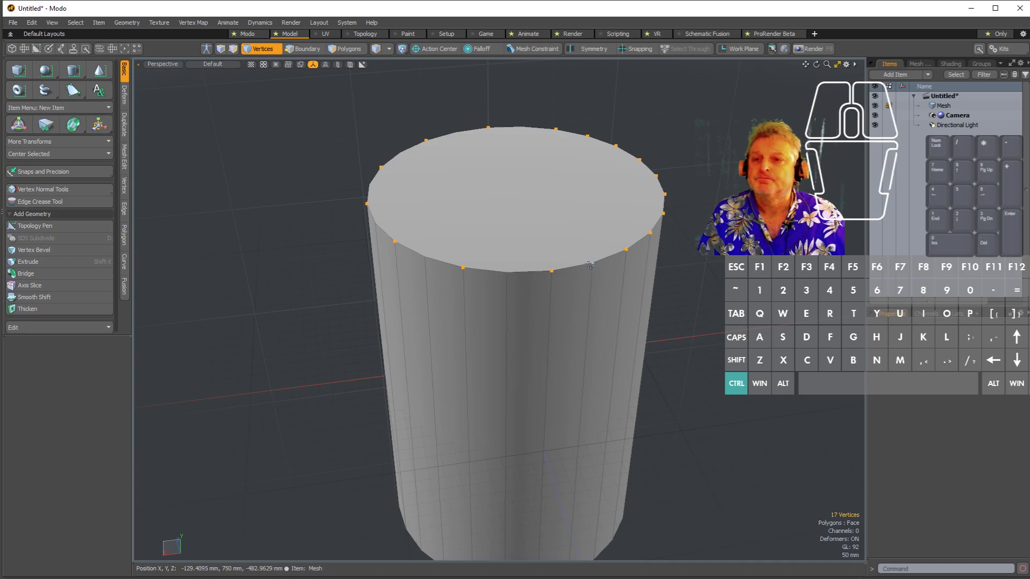
ctrl+click(655, 235)
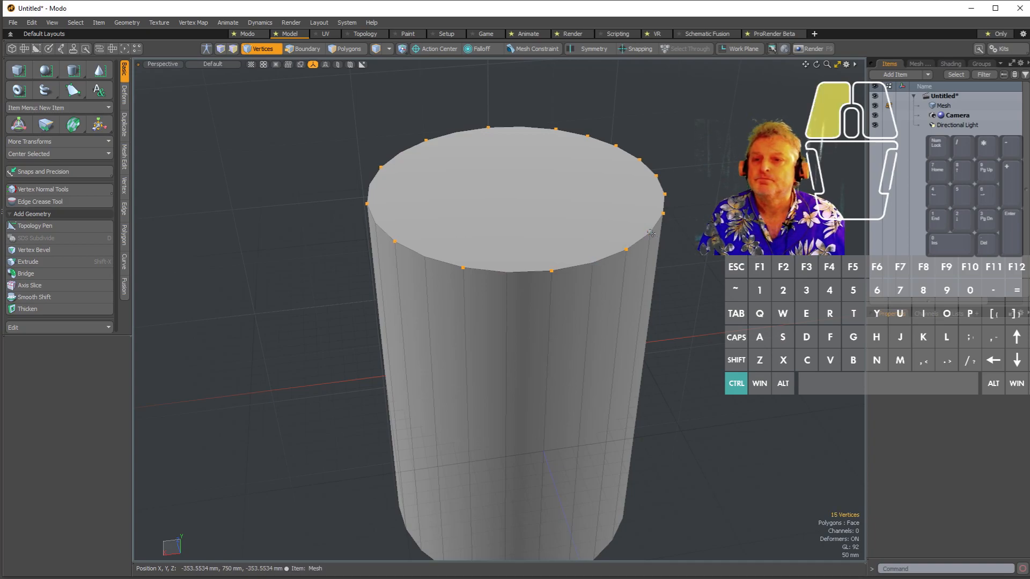
alt+drag(654, 235, 552, 225)
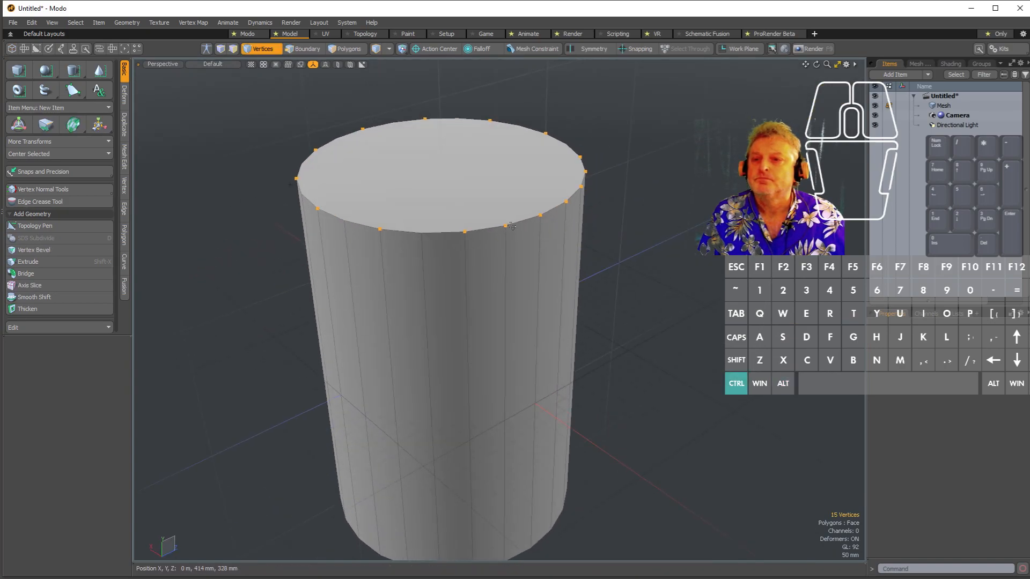
ctrl+click(506, 226)
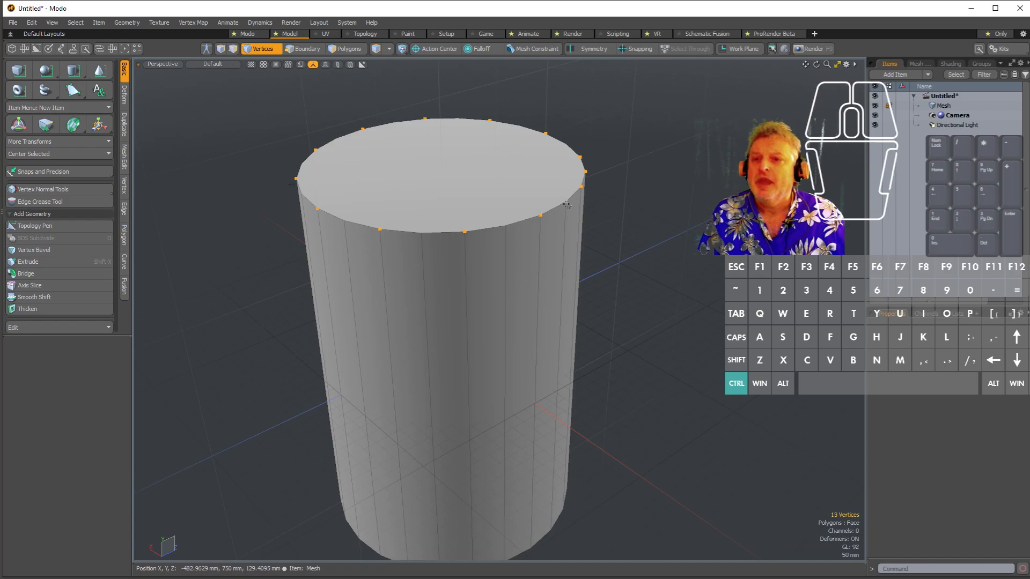
alt+drag(610, 208, 542, 215)
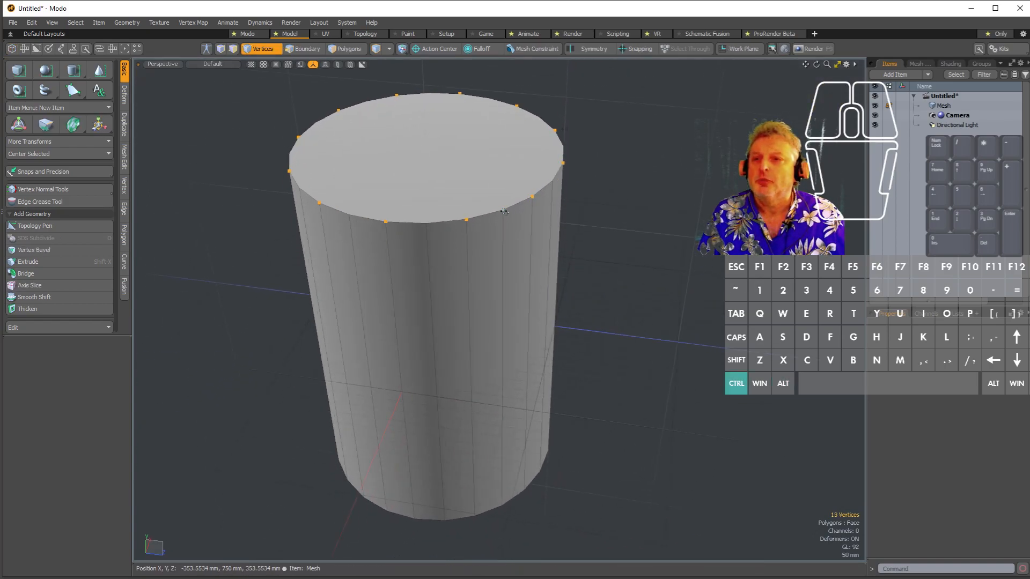
ctrl+click(508, 210)
alt+drag(507, 211, 298, 260)
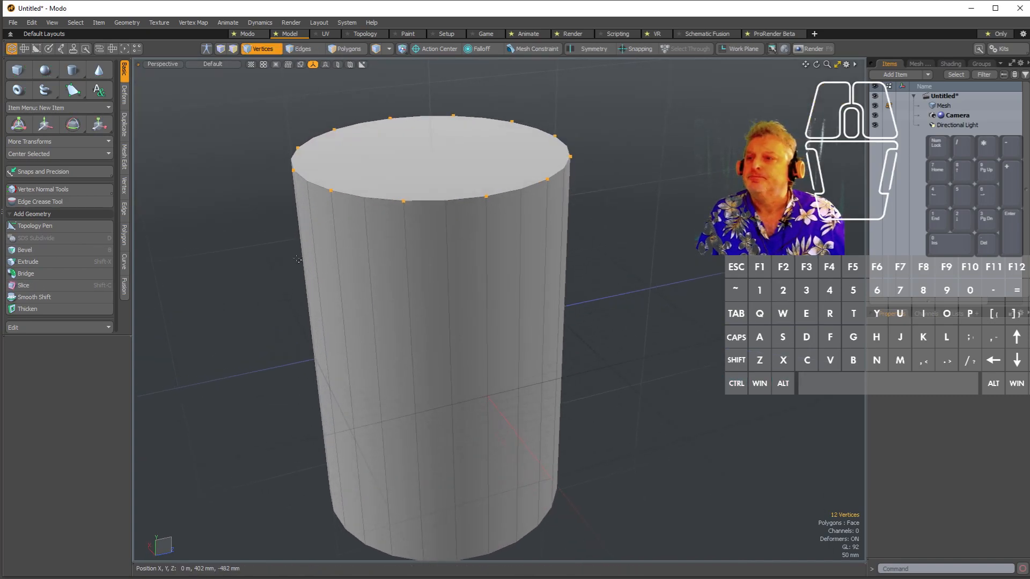
Bevel the selected alternating rim vertices with an inset of about 84 mm
click(127, 184)
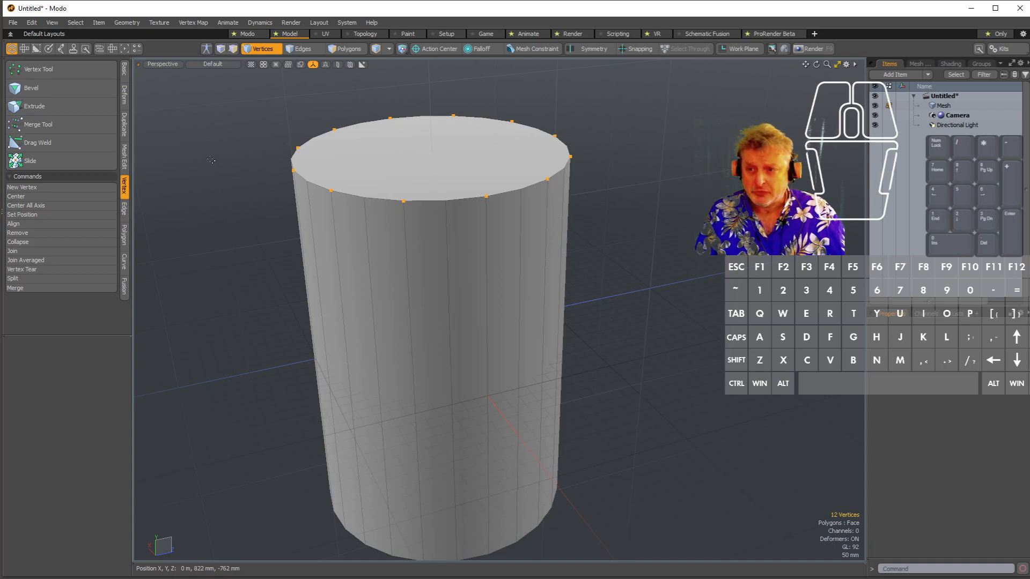
right_click(402, 203)
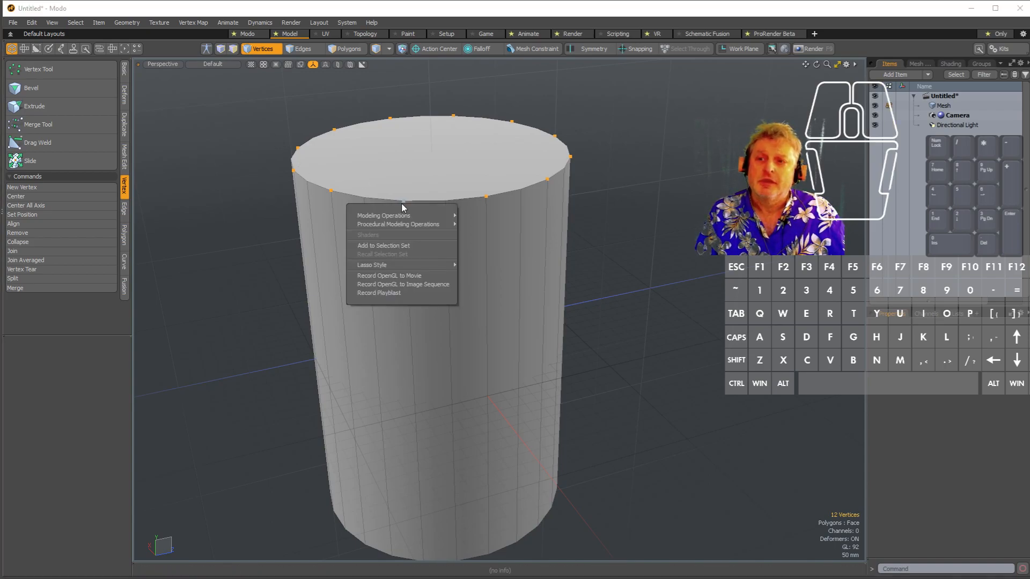
mouse_move(398, 217)
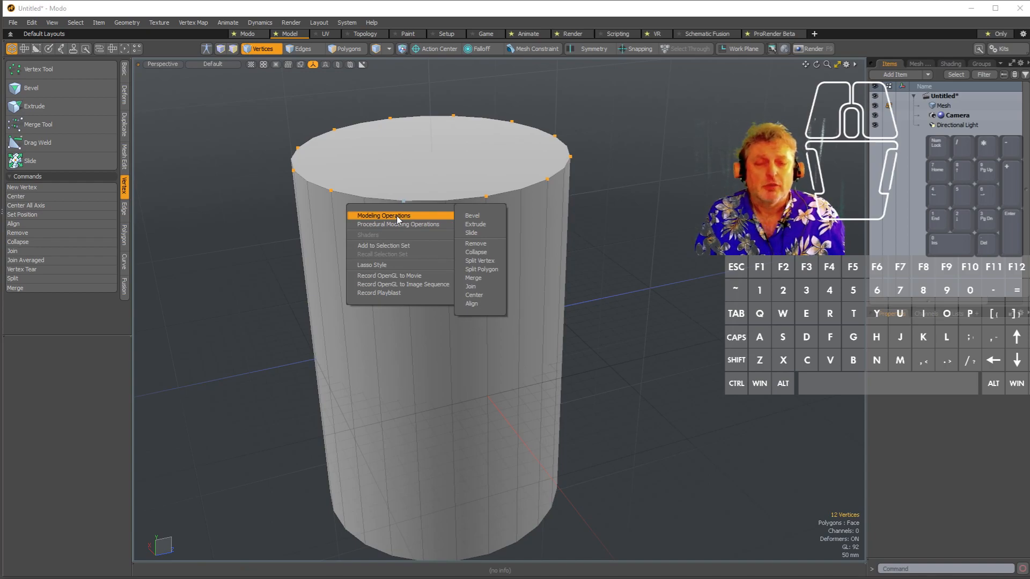
click(476, 215)
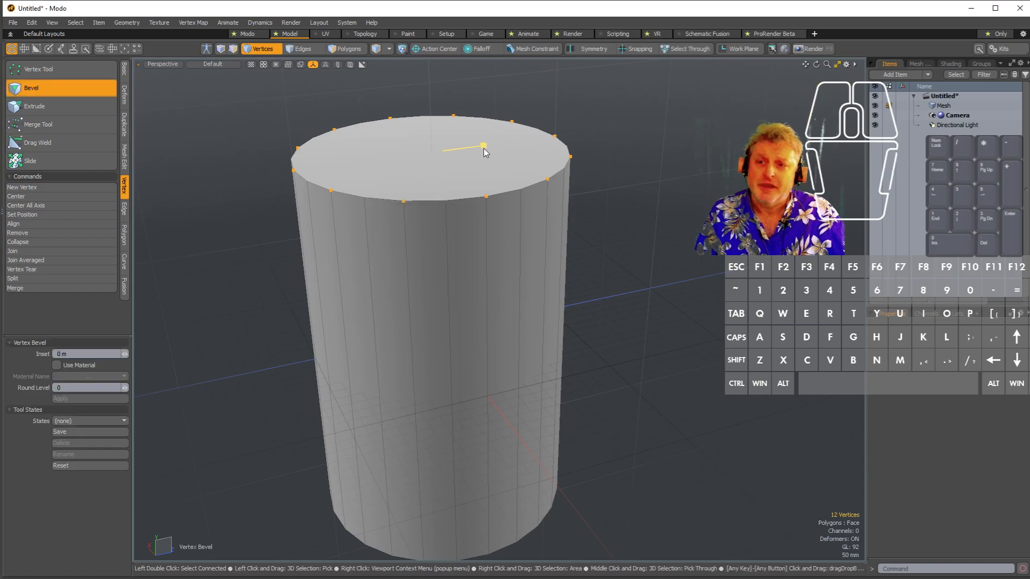
drag(486, 150, 484, 146)
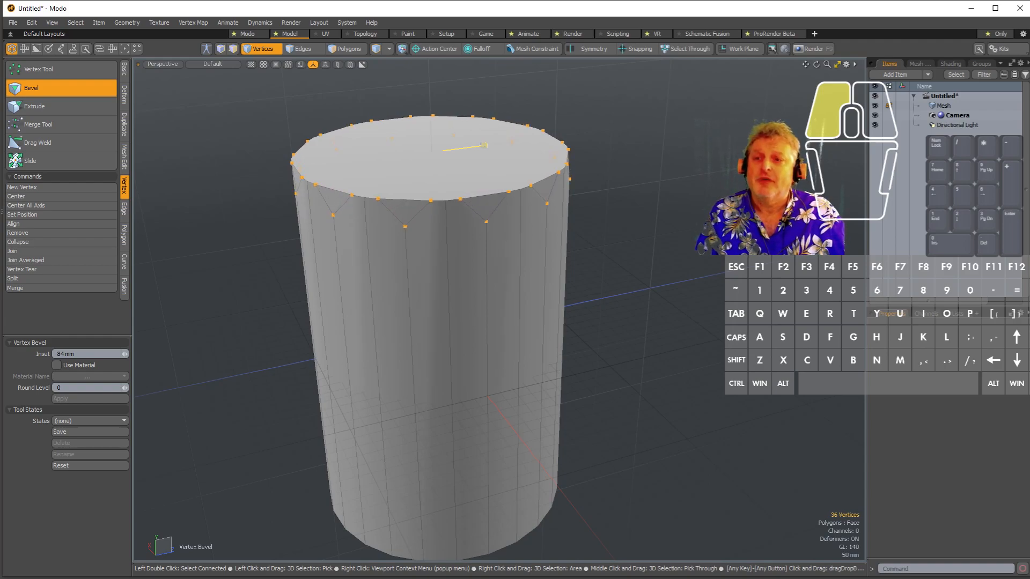
drag(484, 145, 484, 145)
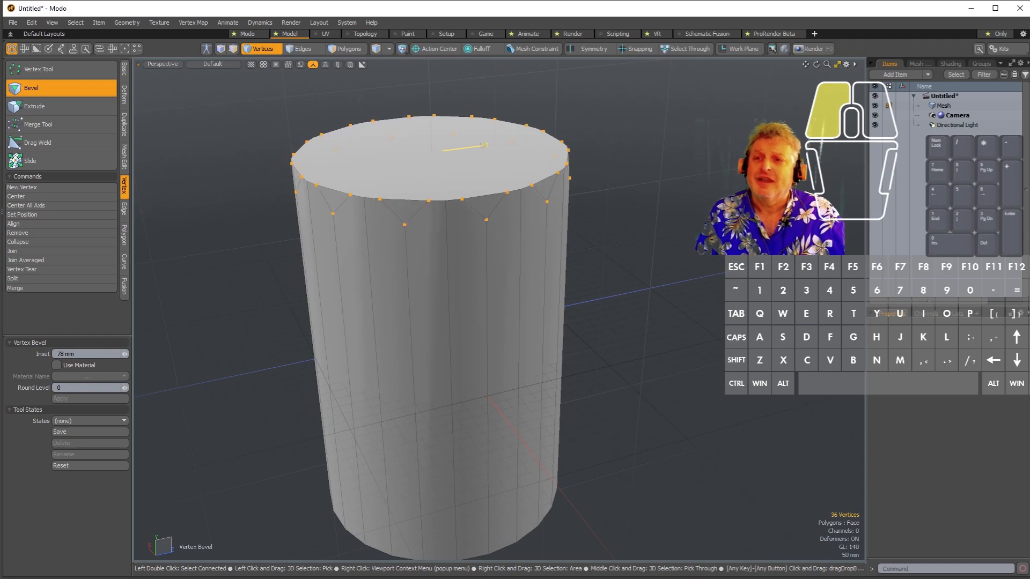
drag(484, 146, 485, 145)
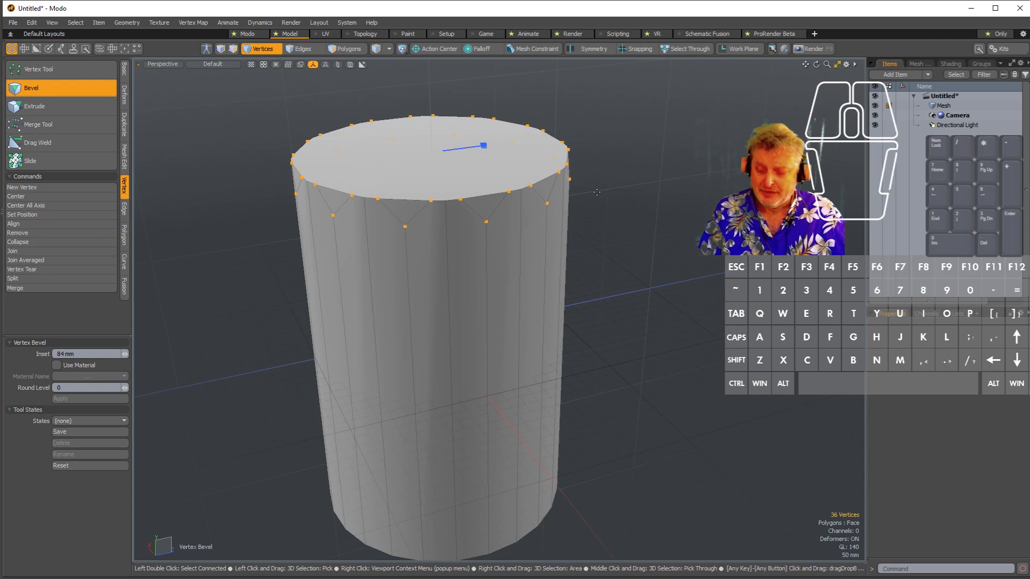
key(space)
Select the complete edge loop around the cylinder's top rim in edge selection mode
key(space)
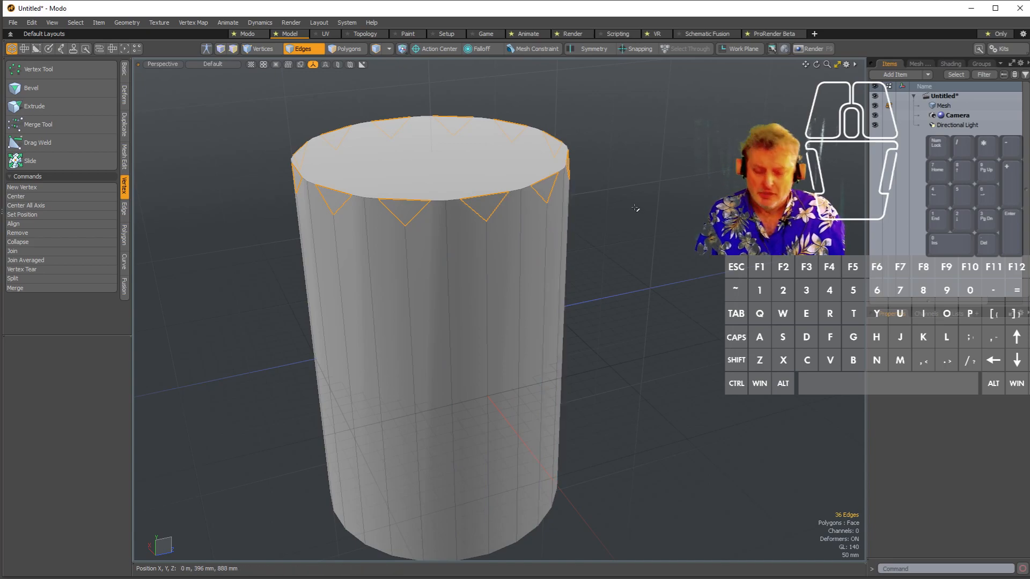
key(3)
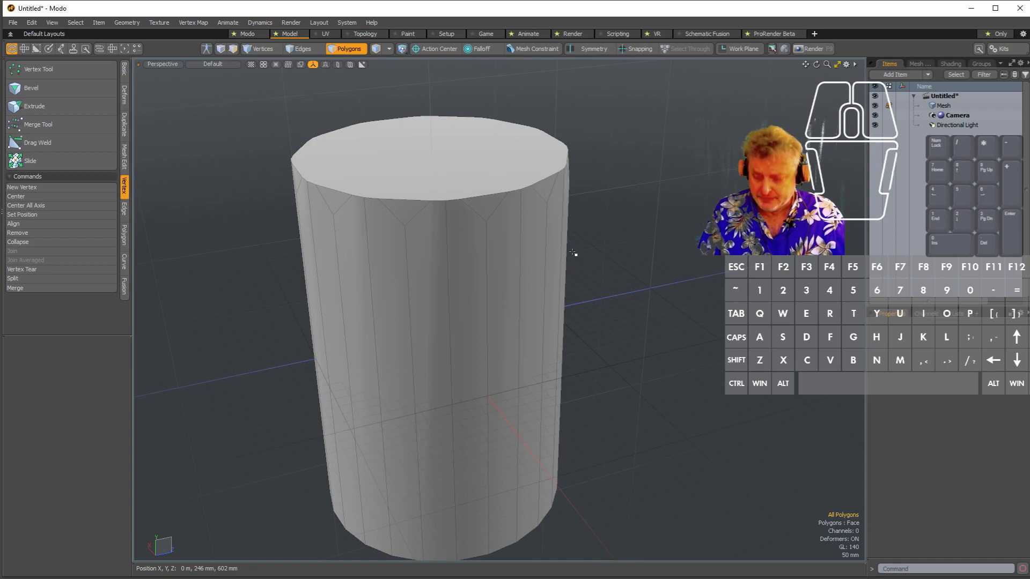
key(2)
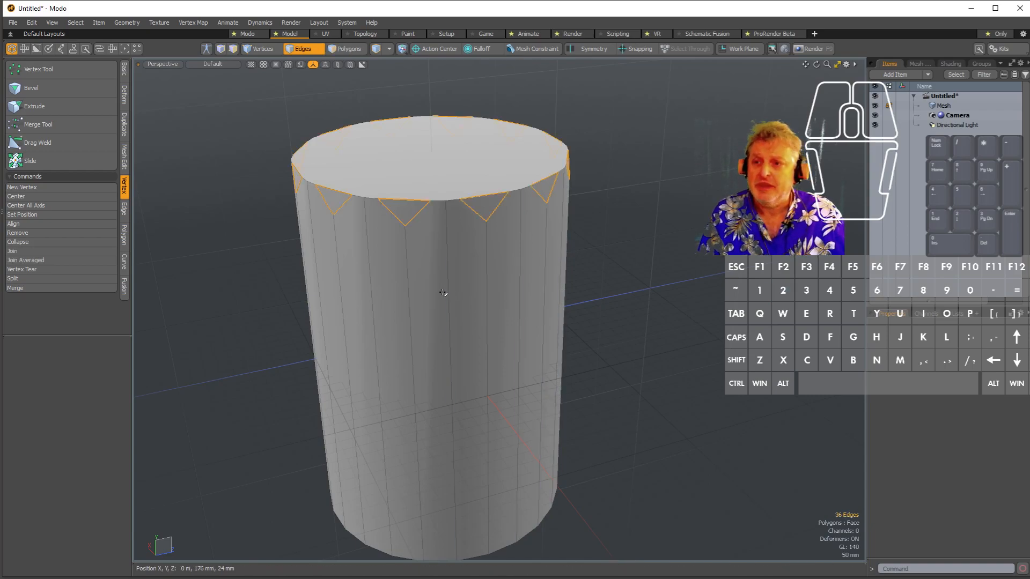
click(377, 198)
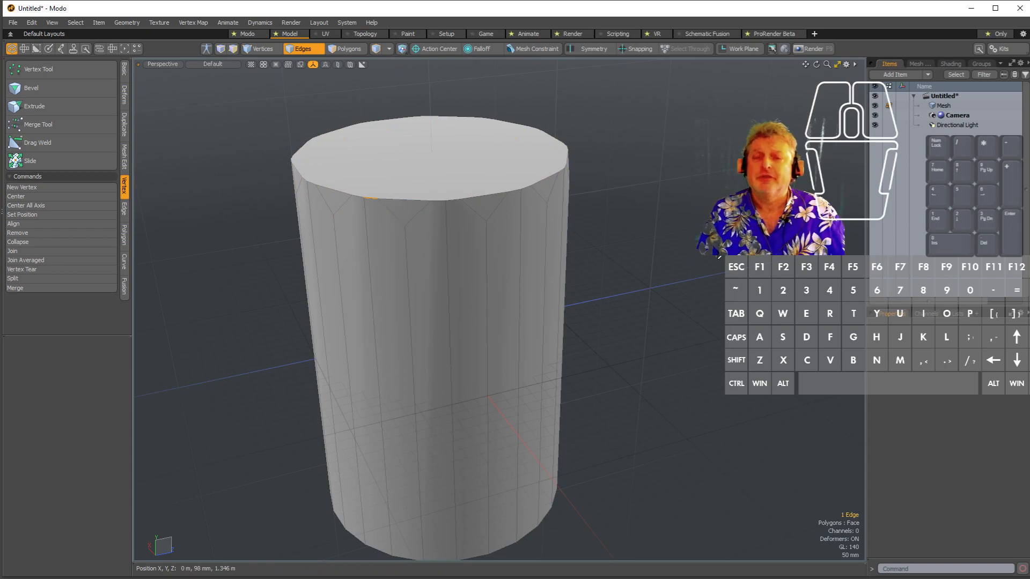
key(l)
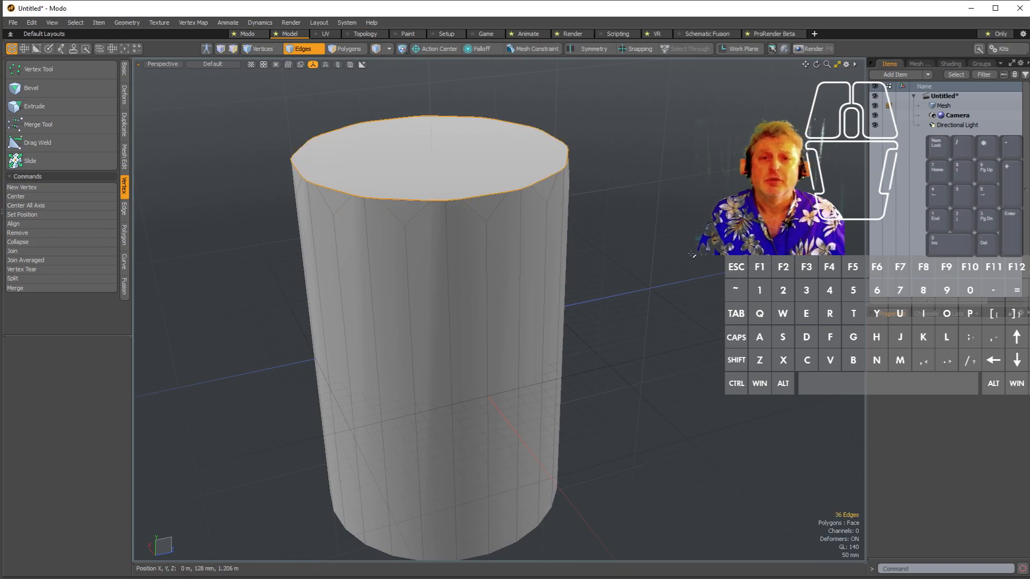
Bevel the top rim's edge loop in Inset mode with a value of about 54 mm
right_click(506, 194)
mouse_move(520, 204)
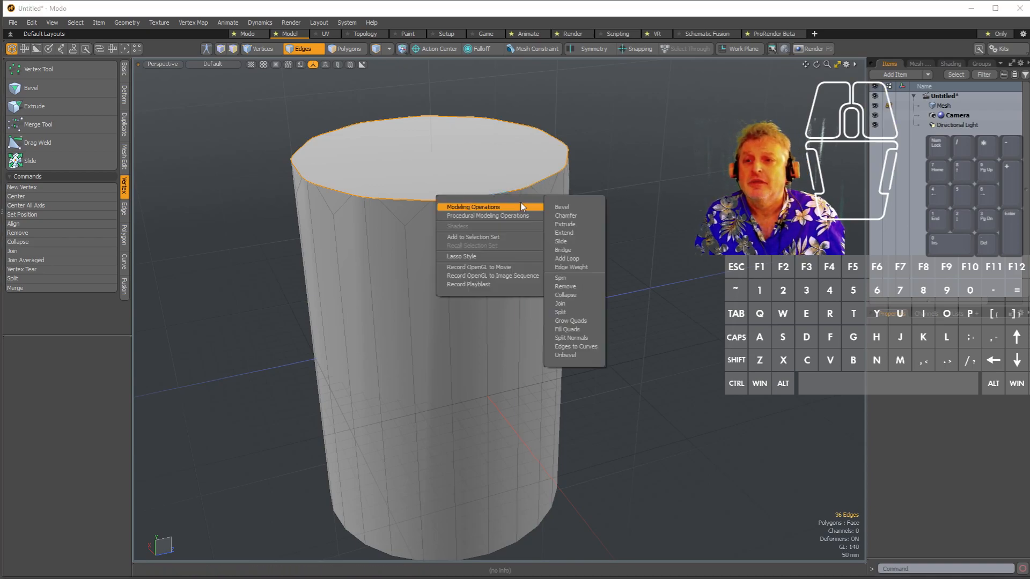
click(561, 206)
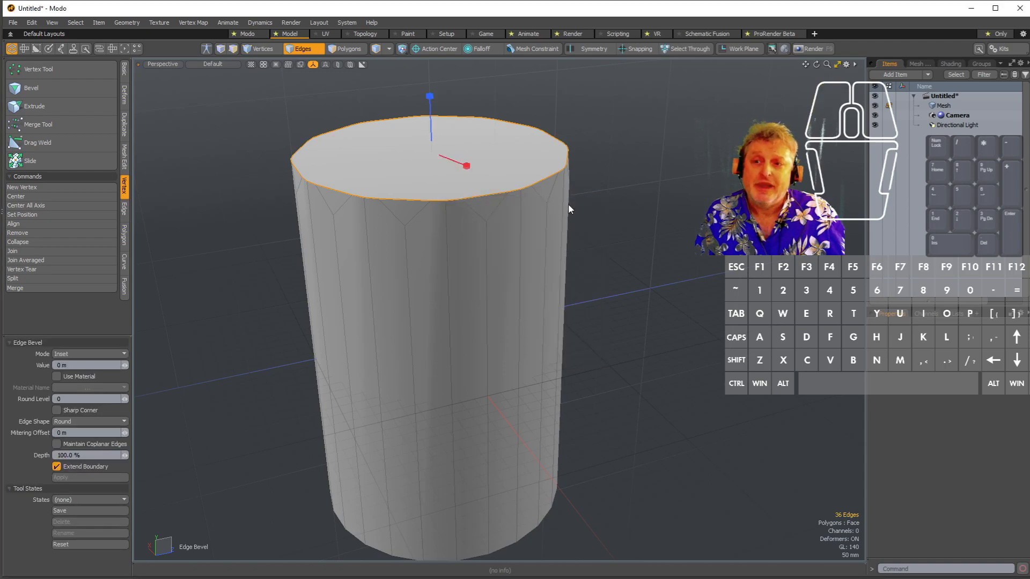
drag(429, 102, 430, 61)
drag(466, 166, 460, 128)
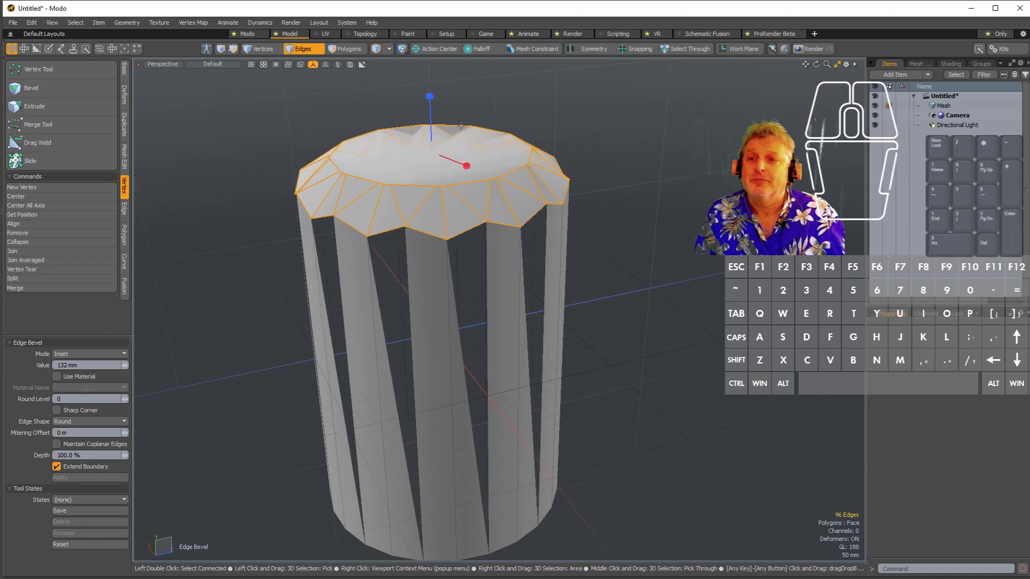
drag(429, 96, 417, 287)
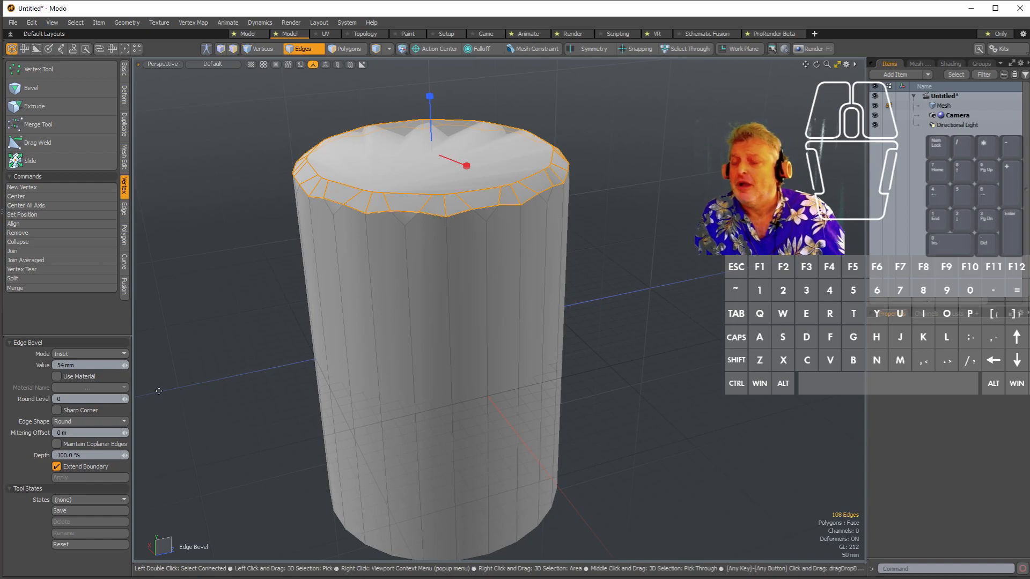
Set the rim edge bevel's round level to 3 and finish the bevel
scroll(453, 218, up, 4)
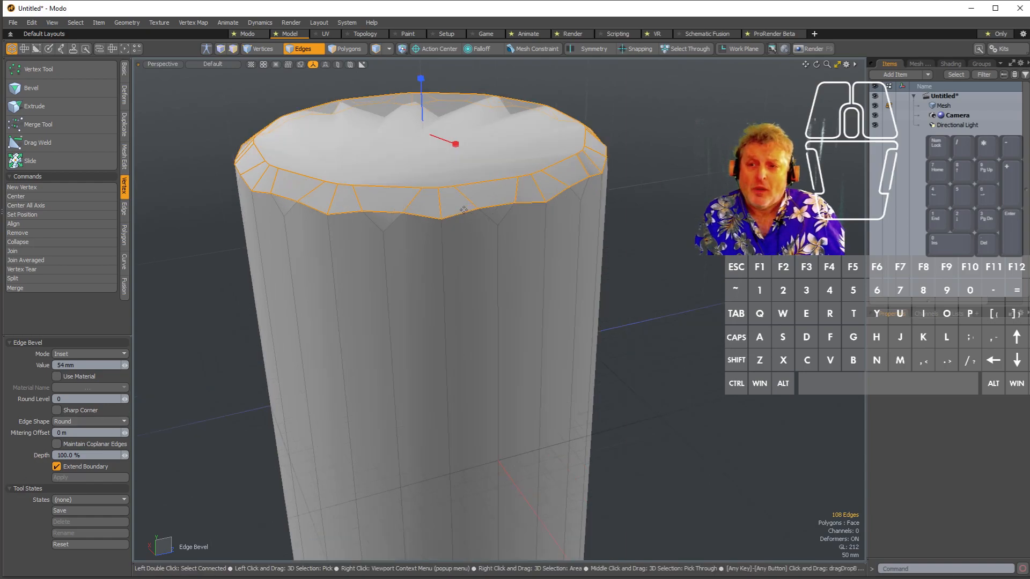
alt+drag(510, 248, 537, 320)
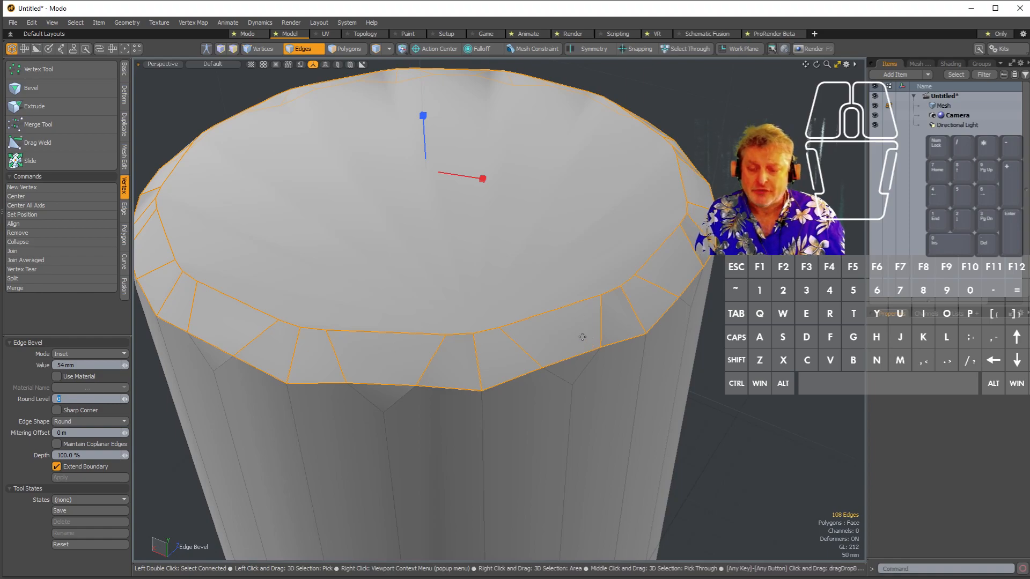
key(Return)
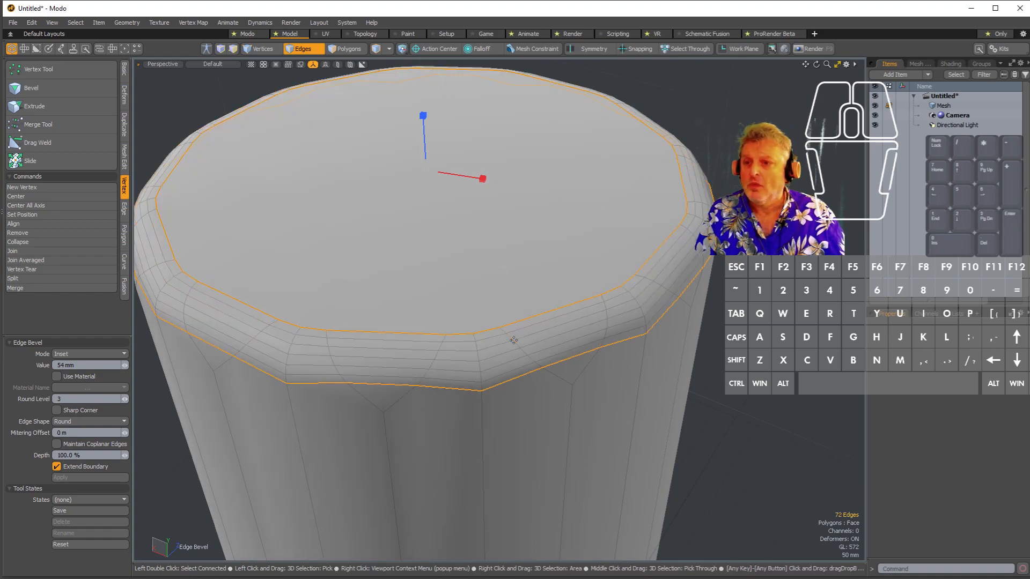
alt+drag(829, 367, 816, 331)
scroll(720, 137, up, 5)
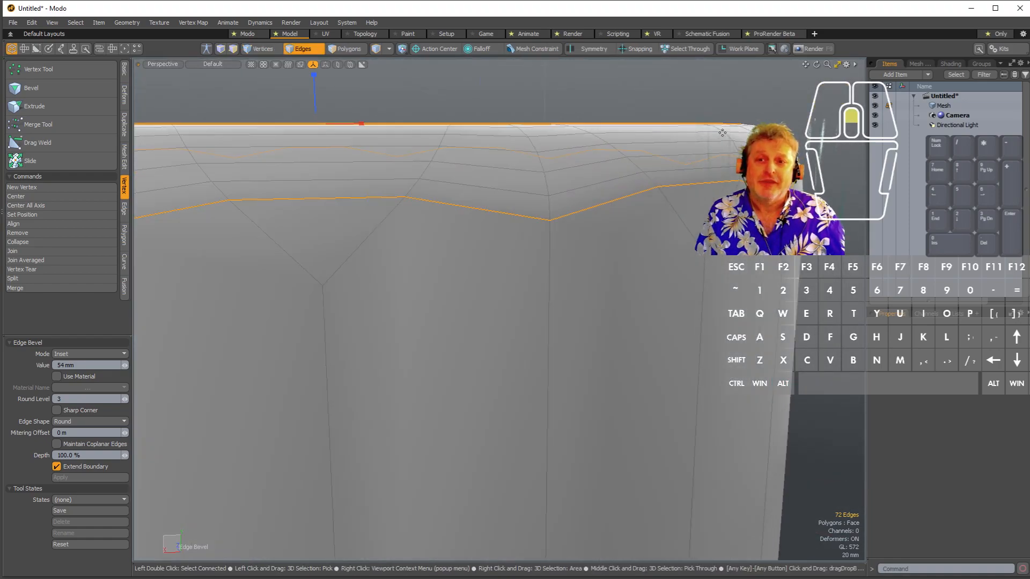
scroll(729, 142, down, 5)
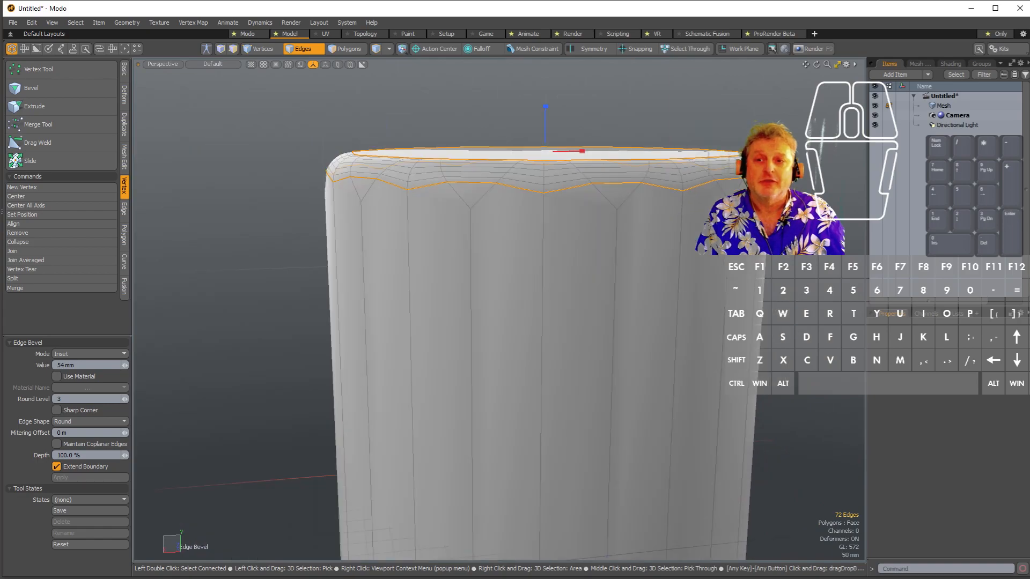
alt+drag(651, 290, 444, 325)
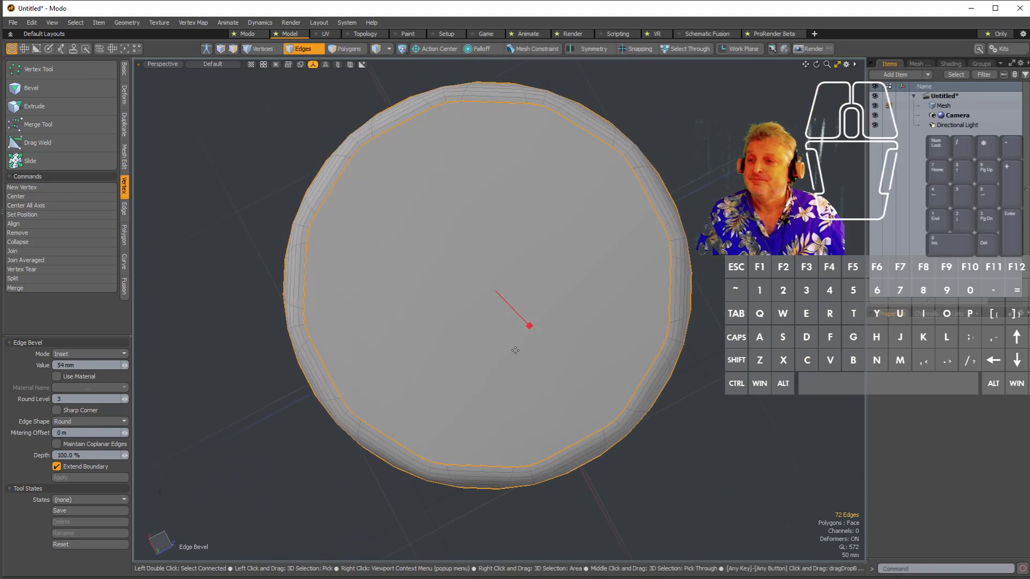
key(space)
Select the cylinder's top cap polygon in polygon selection mode and bevel it with an inset of about 87.6 mm
key(space)
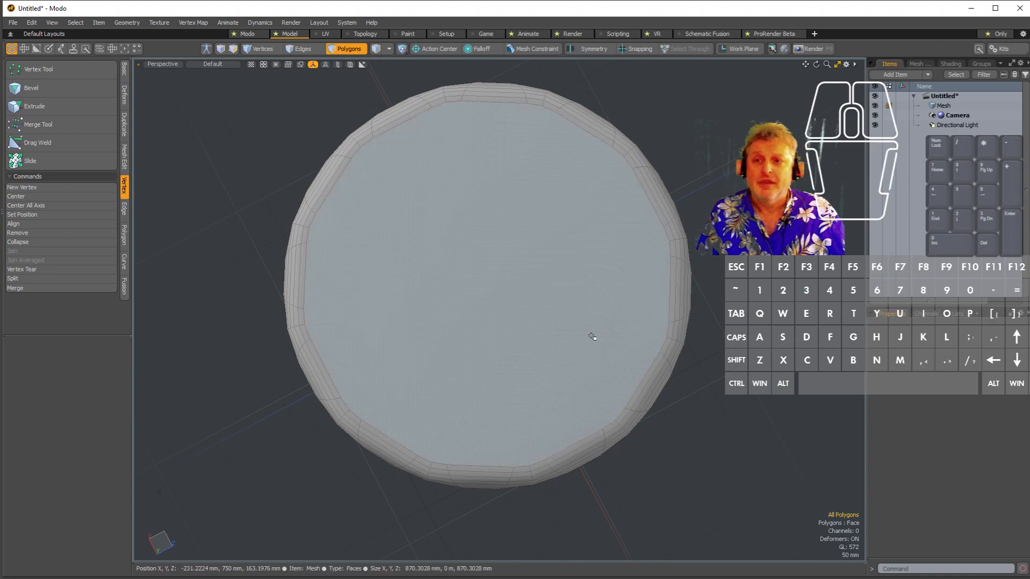
click(550, 314)
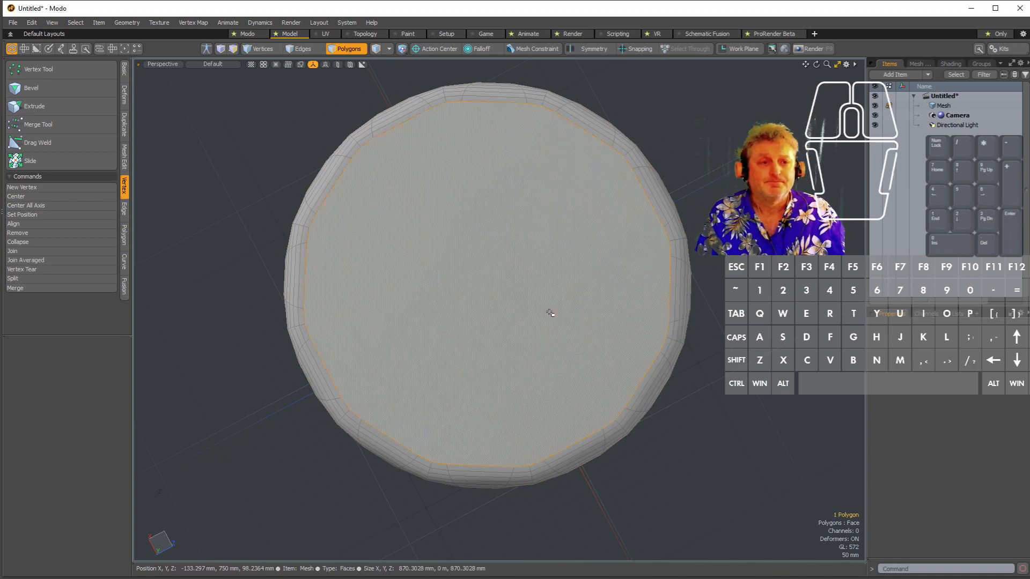
right_click(549, 310)
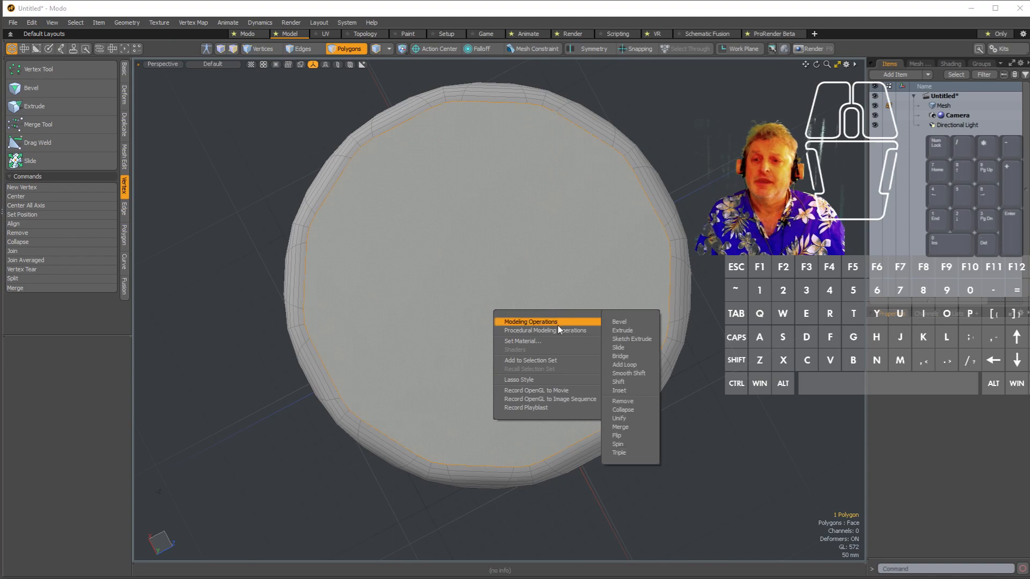
click(619, 323)
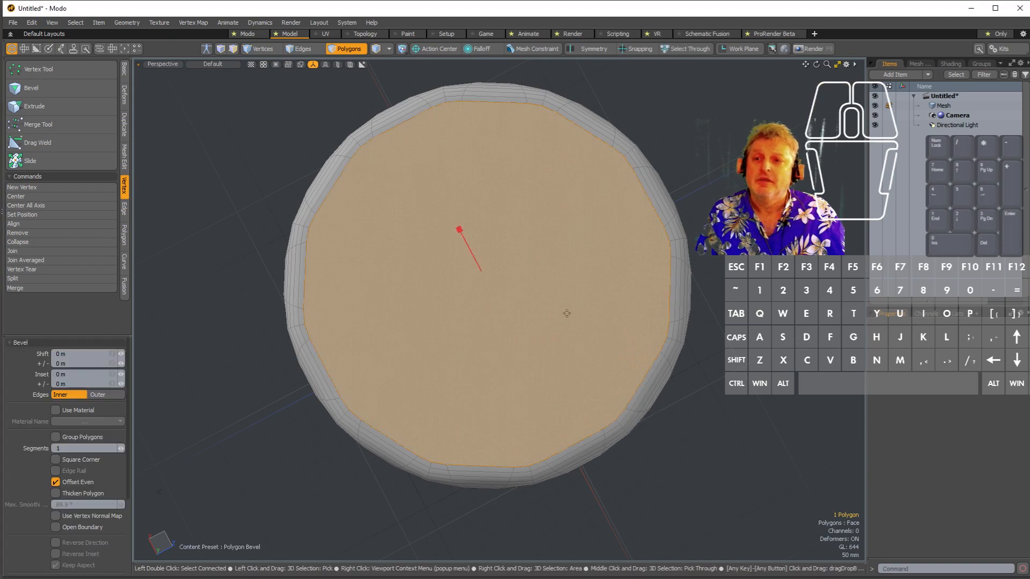
drag(456, 233, 519, 236)
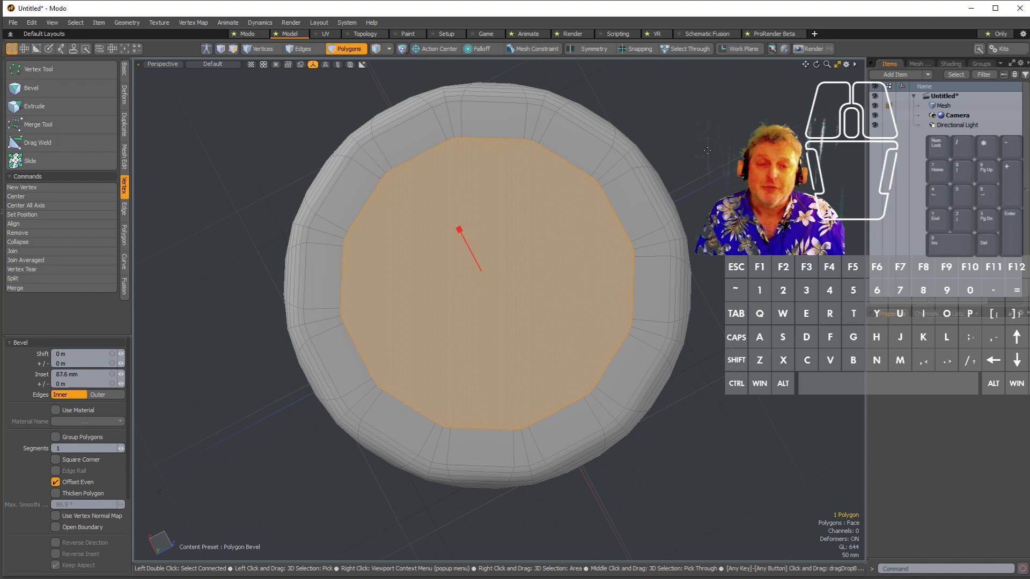
Sink the inset cap polygon into the cylinder with a Bevel shift of about -228 mm and close with a fresh zero-offset bevel
alt+drag(517, 333, 527, 396)
drag(496, 266, 472, 436)
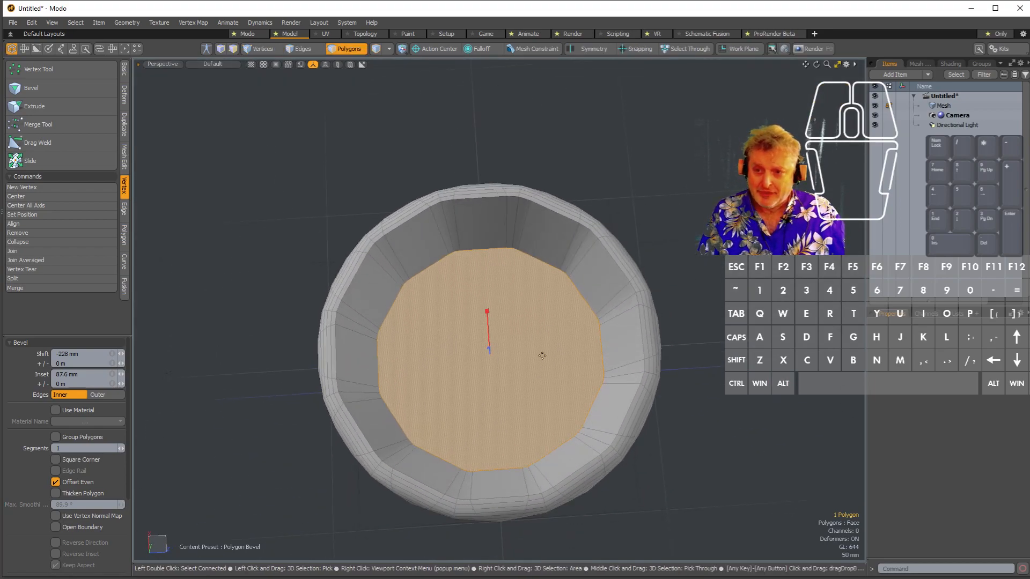
key(shift)
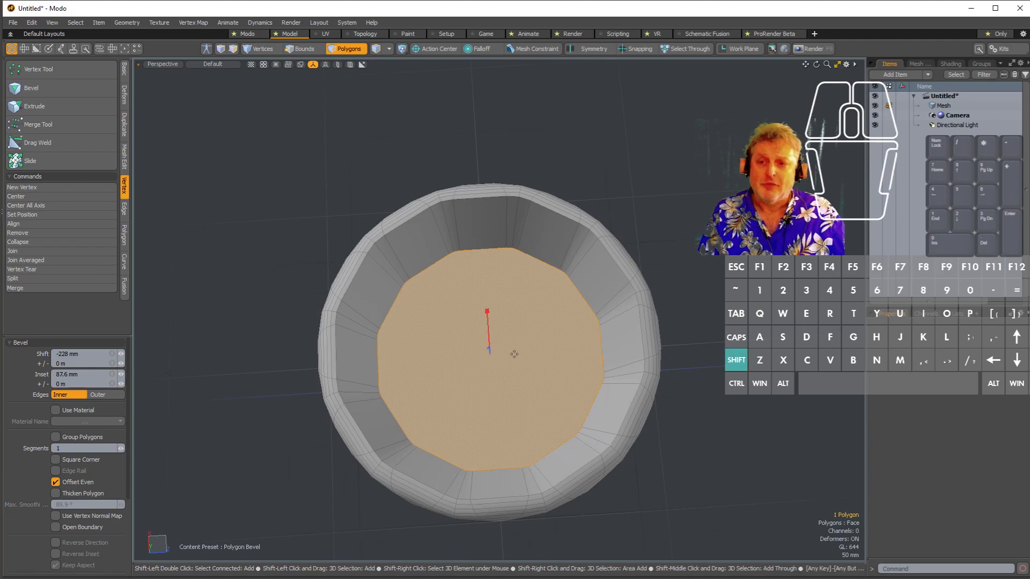
shift+click(514, 354)
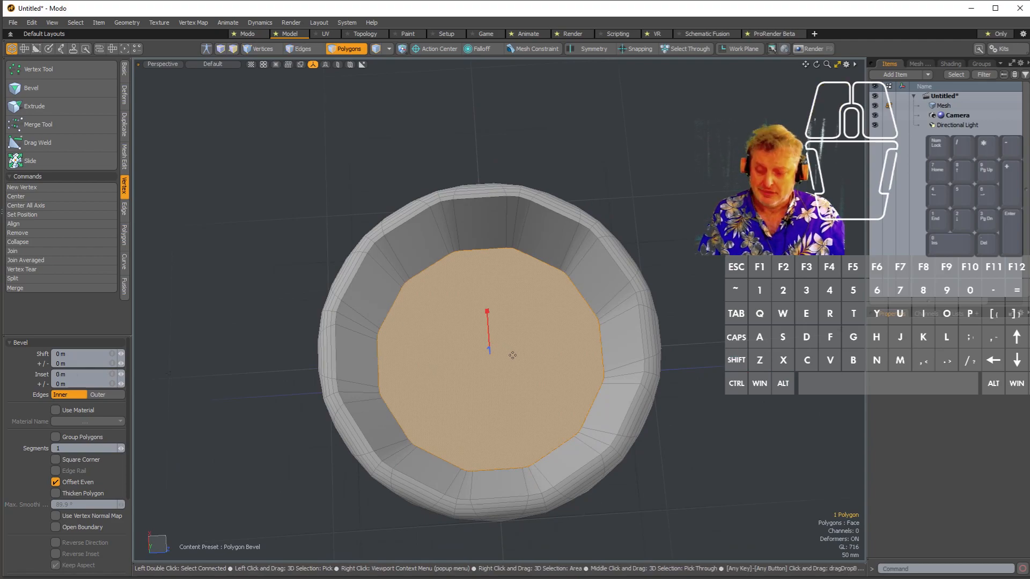
key(q)
key(shift)
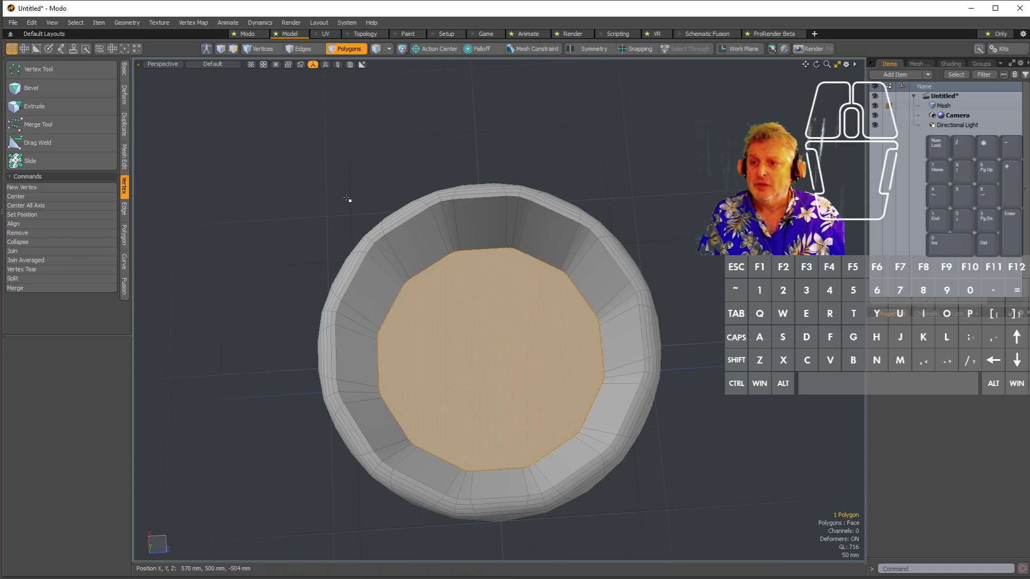
Bevel the sunken polygon upward out of the cylinder with a shift of about 674 mm and finish the bevel
right_click(450, 356)
mouse_move(476, 359)
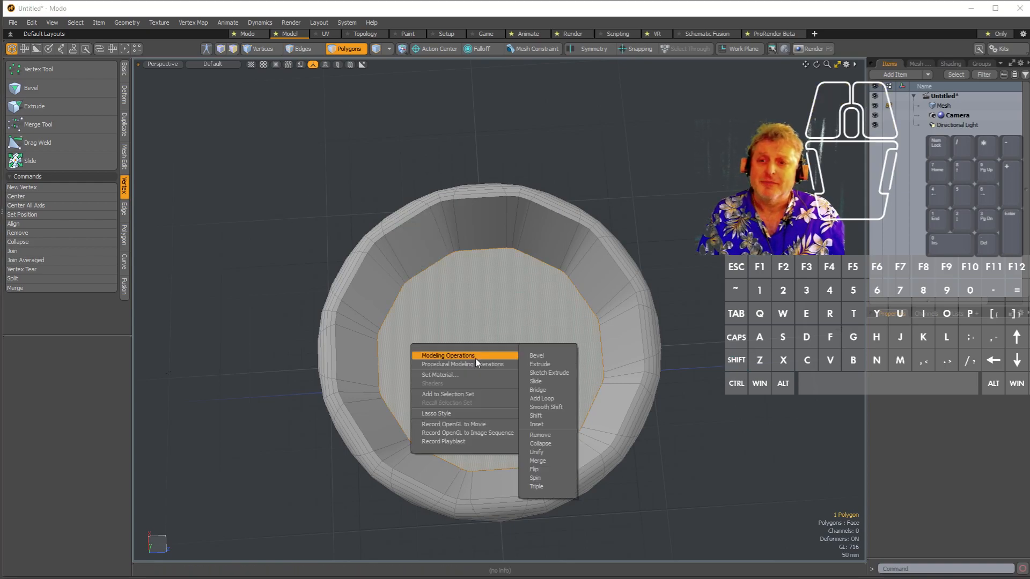
click(536, 355)
drag(485, 353, 486, 294)
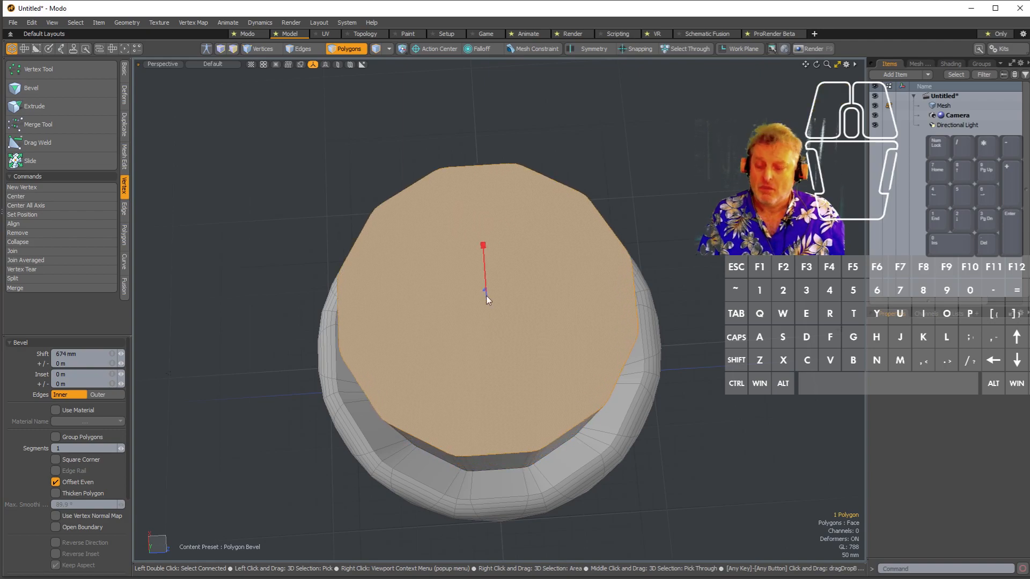
alt+drag(498, 453, 460, 418)
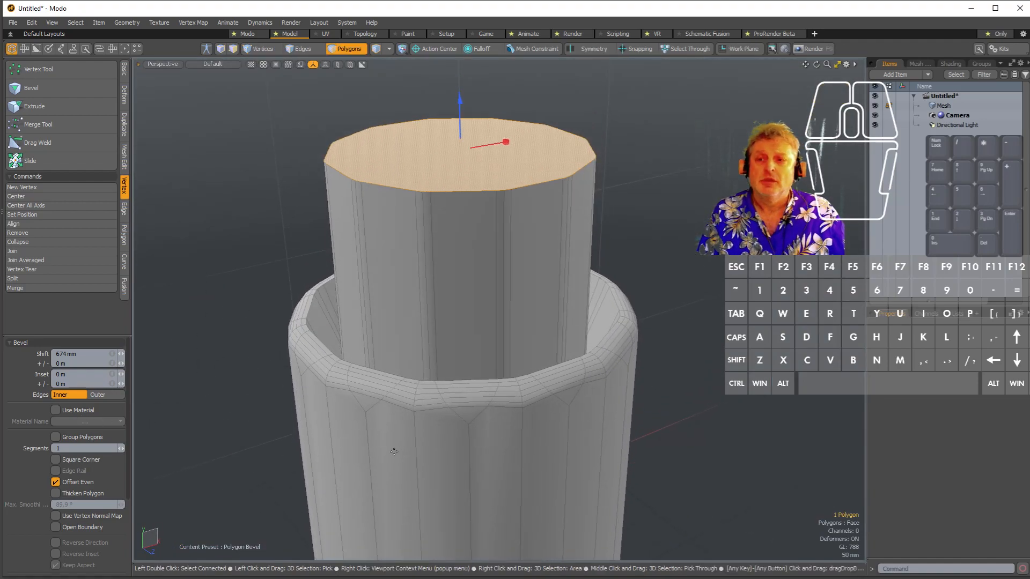
key(space)
Select the complete edge loop around the cylinder's bottom rim in edge selection mode
alt+drag(683, 324, 434, 242)
click(499, 385)
alt+drag(433, 242, 471, 320)
scroll(475, 412, up, 5)
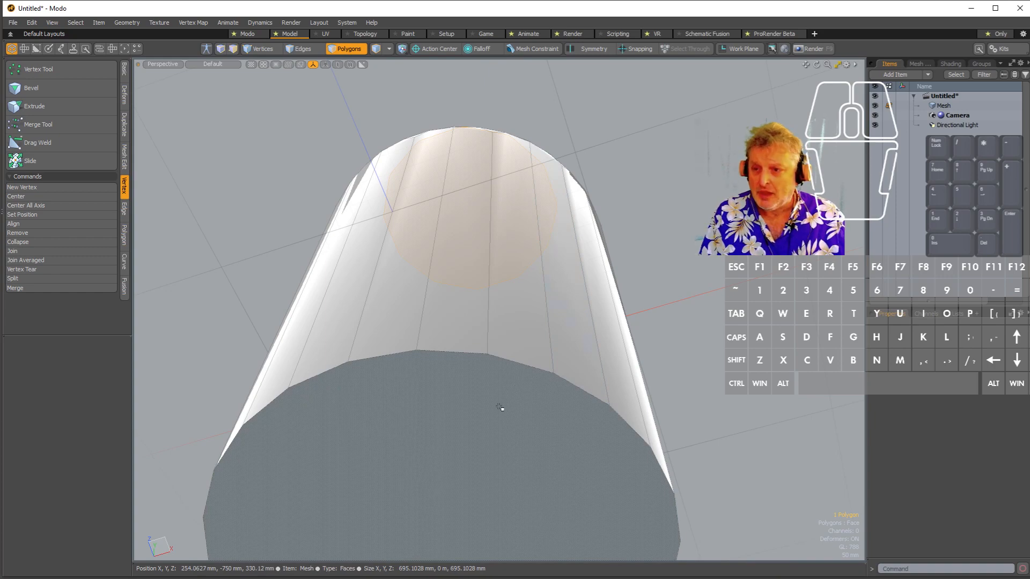
key(2)
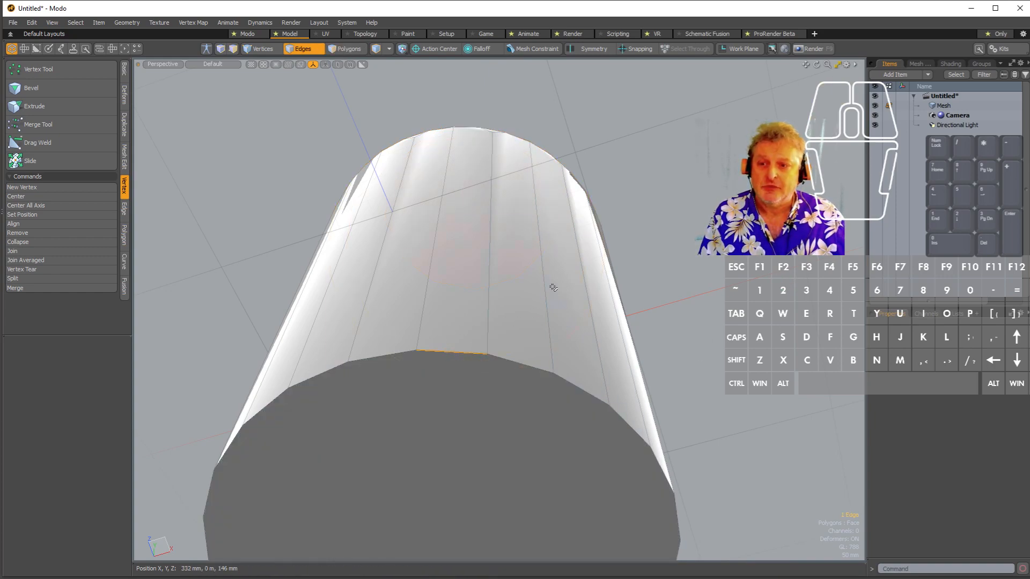
key(l)
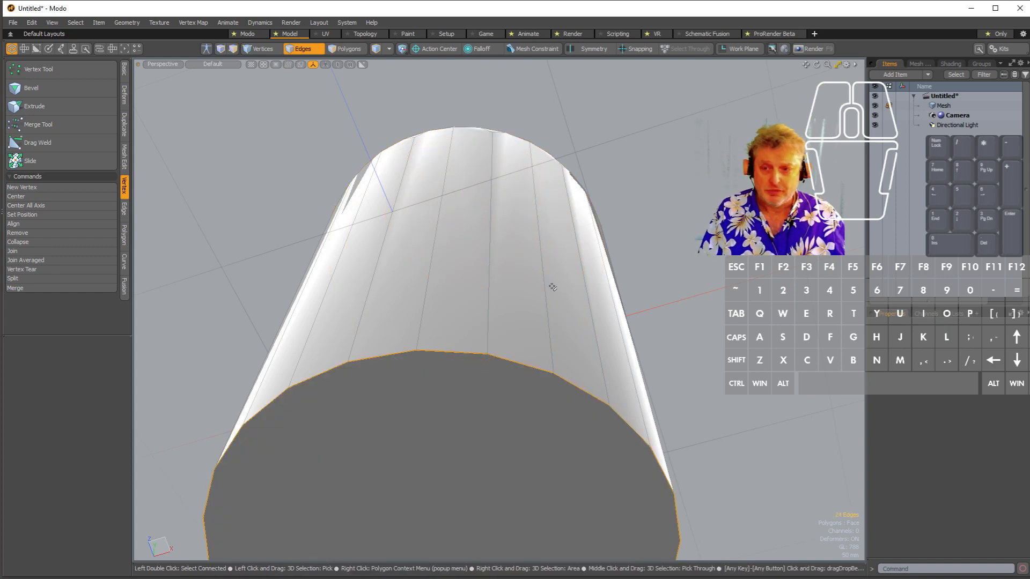
Apply an Edge Chamfer to the bottom rim's edge loop with an offset of about 200 mm
right_click(452, 352)
mouse_move(476, 365)
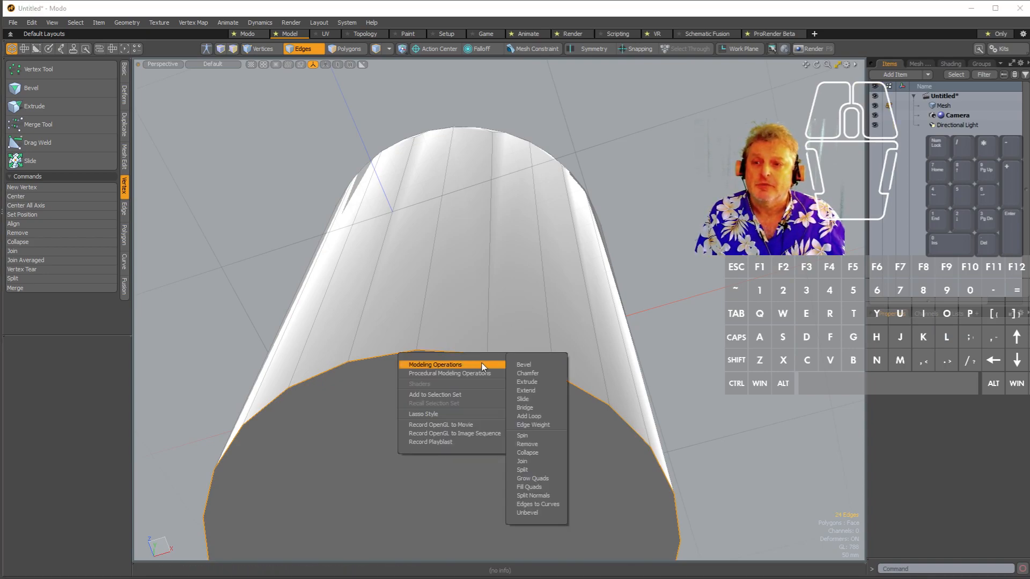
click(527, 373)
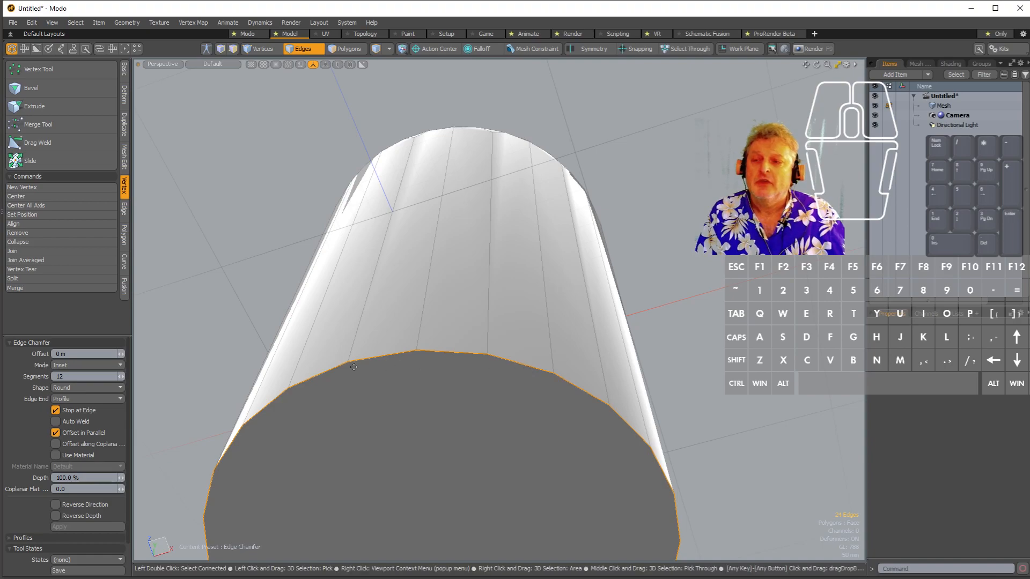
drag(451, 360, 520, 360)
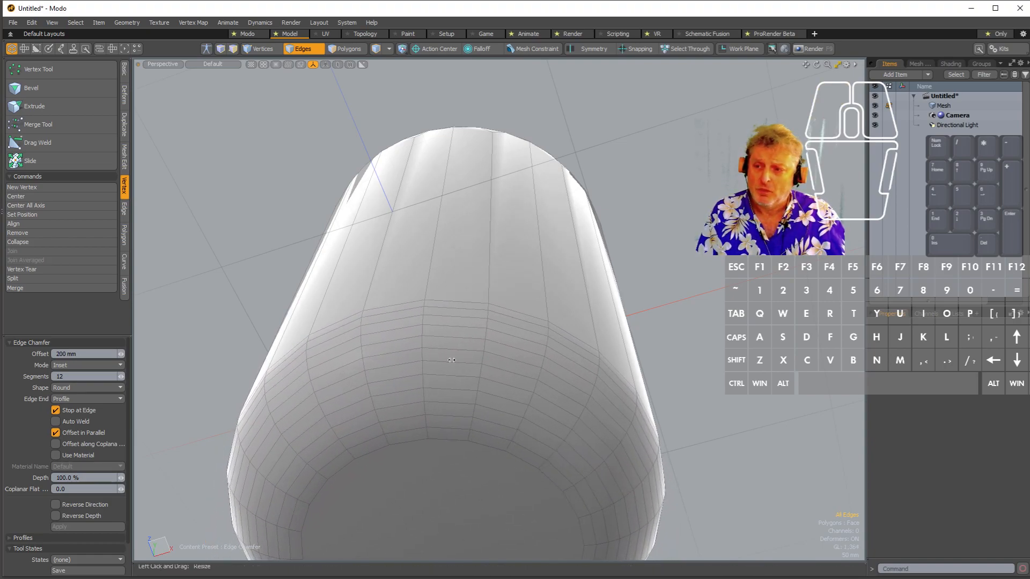
Increase the bottom rim chamfer's offset to about 485 mm and set its segments to 10
key(a)
alt+drag(437, 487, 219, 303)
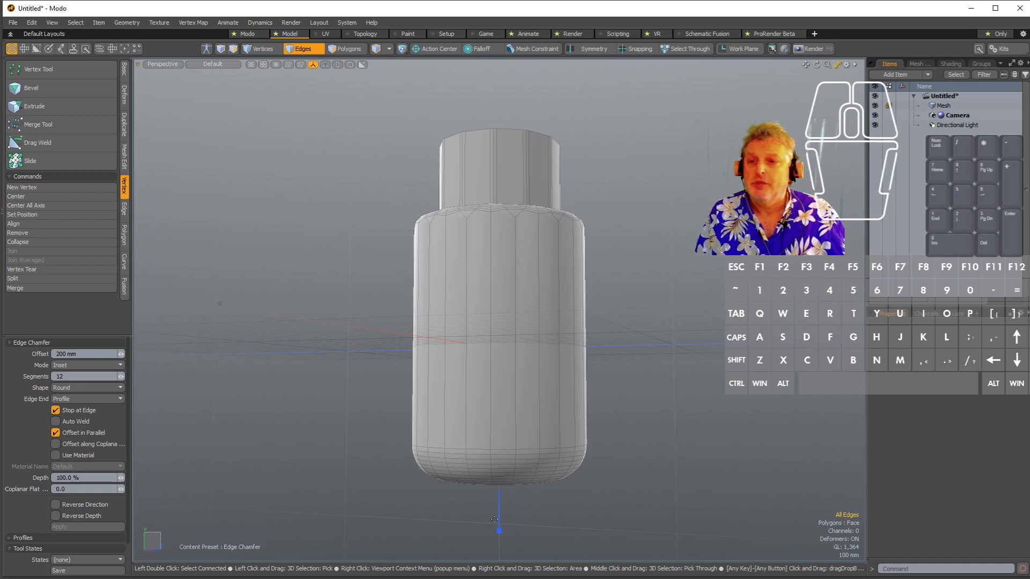
drag(494, 533, 499, 534)
scroll(469, 423, up, 3)
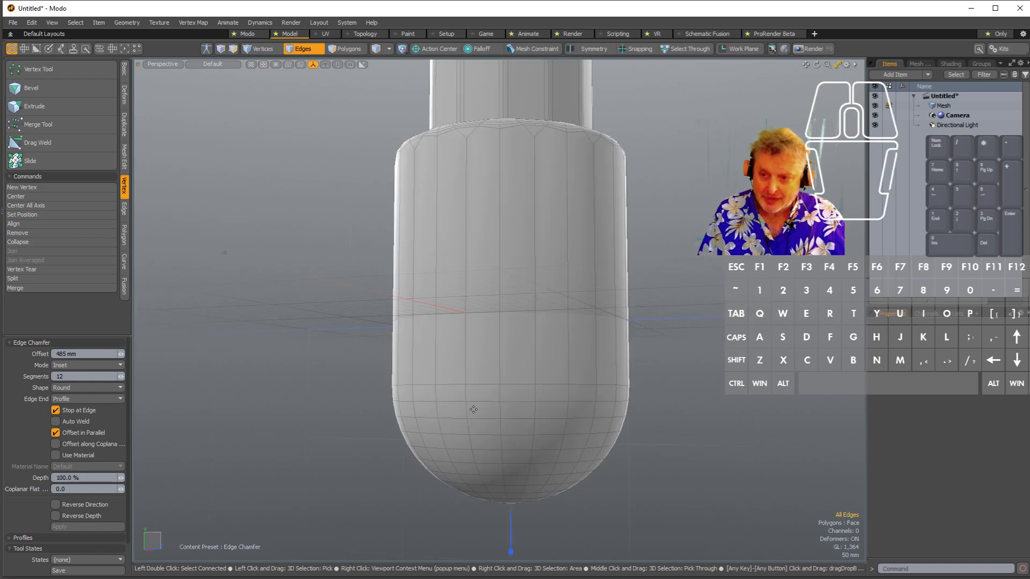
alt+drag(471, 443, 627, 376)
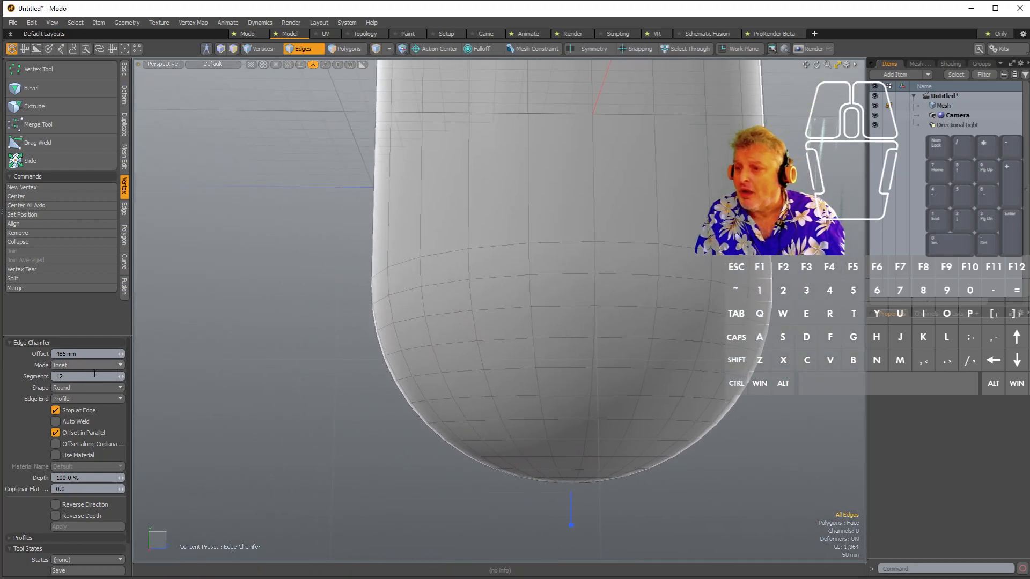
drag(122, 378, 121, 377)
Try the Square and Sharp shapes on the bottom rim chamfer and return it to Round
click(123, 388)
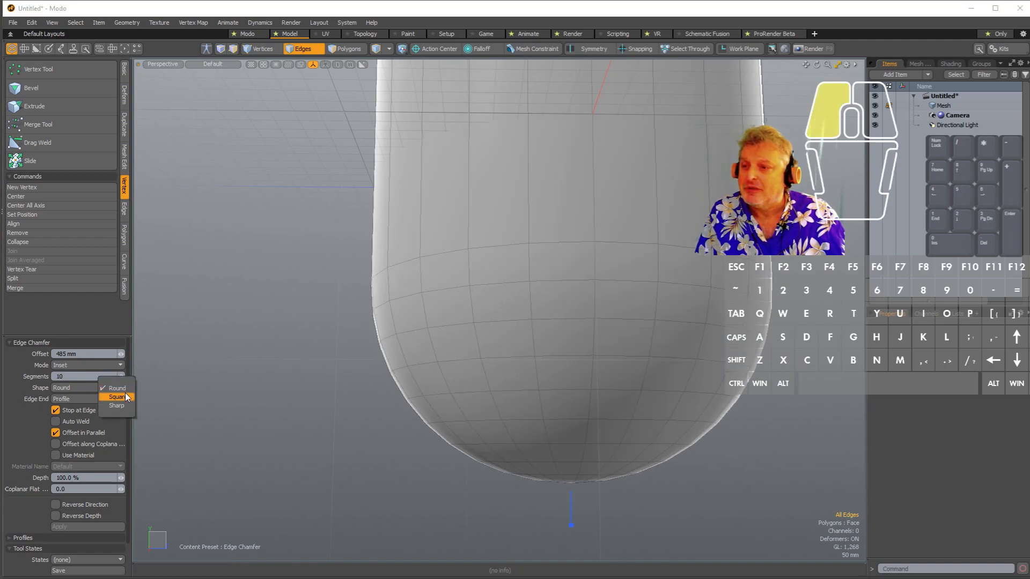
click(125, 395)
click(115, 387)
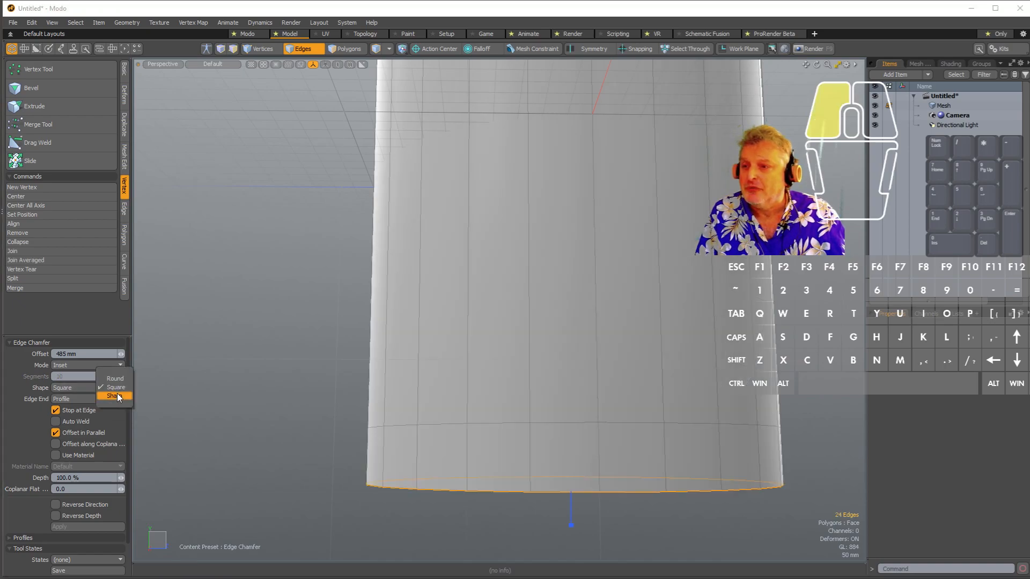
click(116, 396)
click(113, 388)
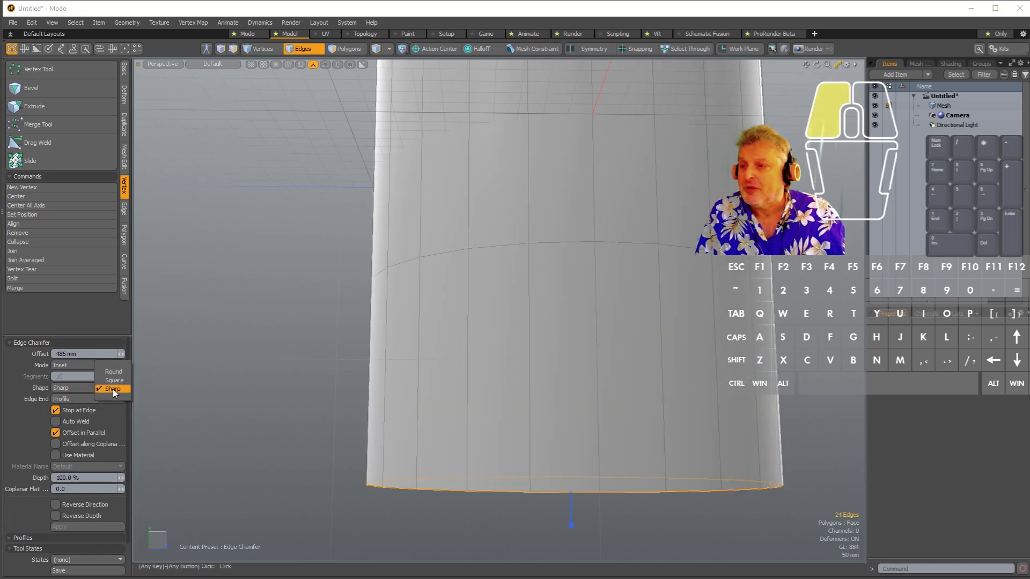
click(113, 372)
Try the Reverse Direction option on the bottom rim chamfer and switch it off again
scroll(167, 422, down, 2)
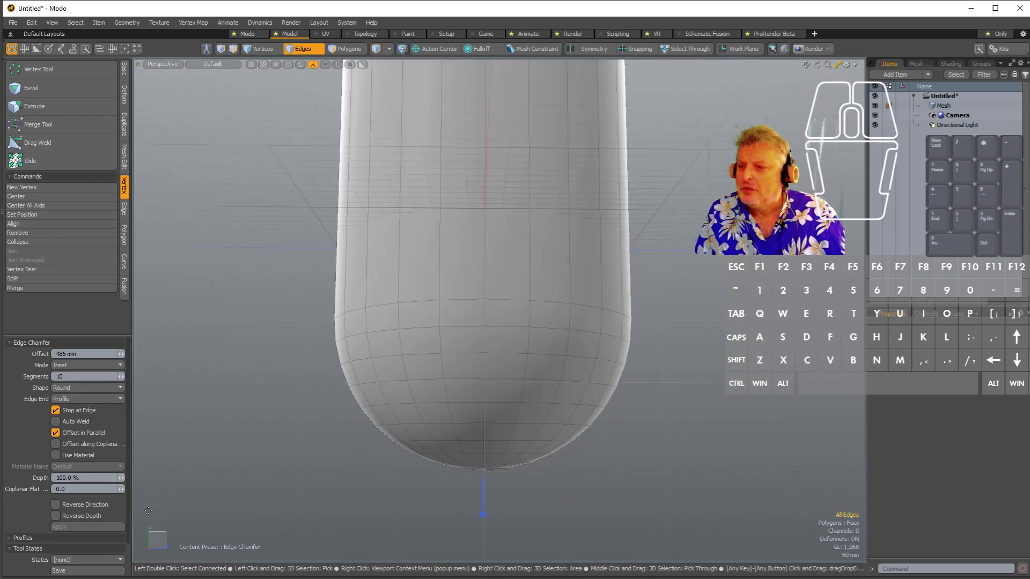
click(56, 505)
drag(484, 514, 482, 514)
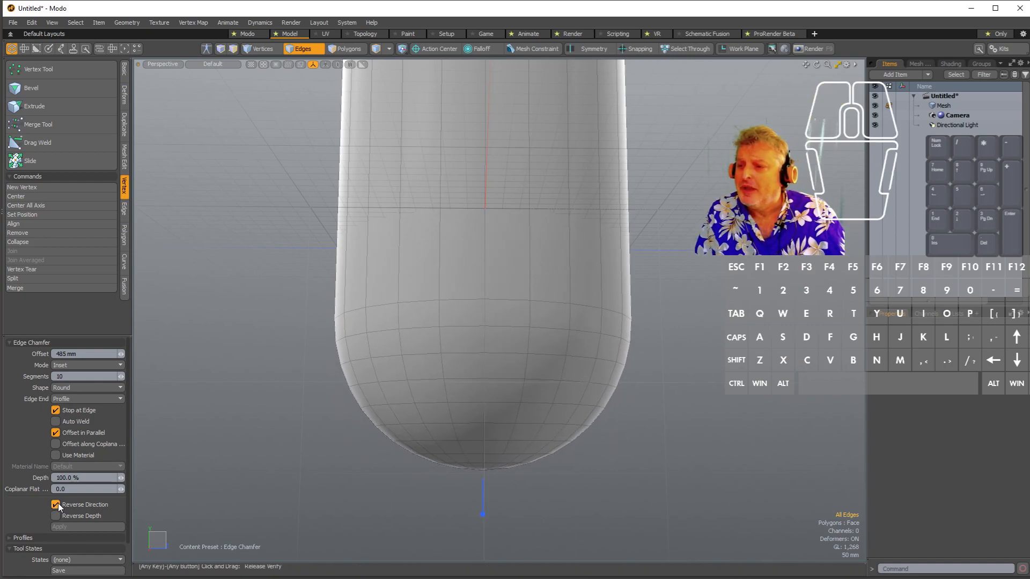
click(56, 504)
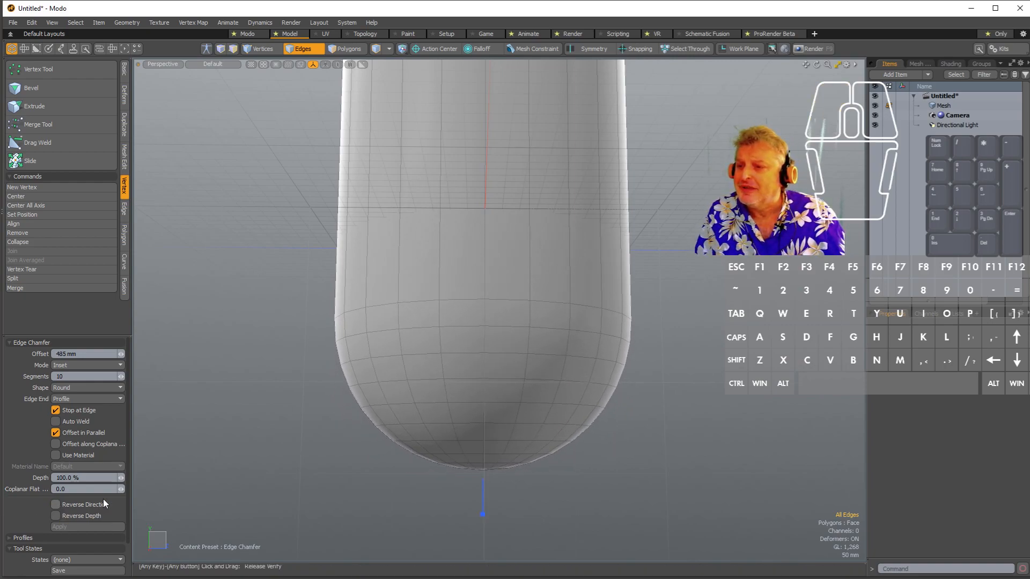
Finish the bottom rim's Edge Chamfer and frame the whole model in the viewport
alt+shift+drag(437, 422, 408, 507)
key(shift+a)
key(space)
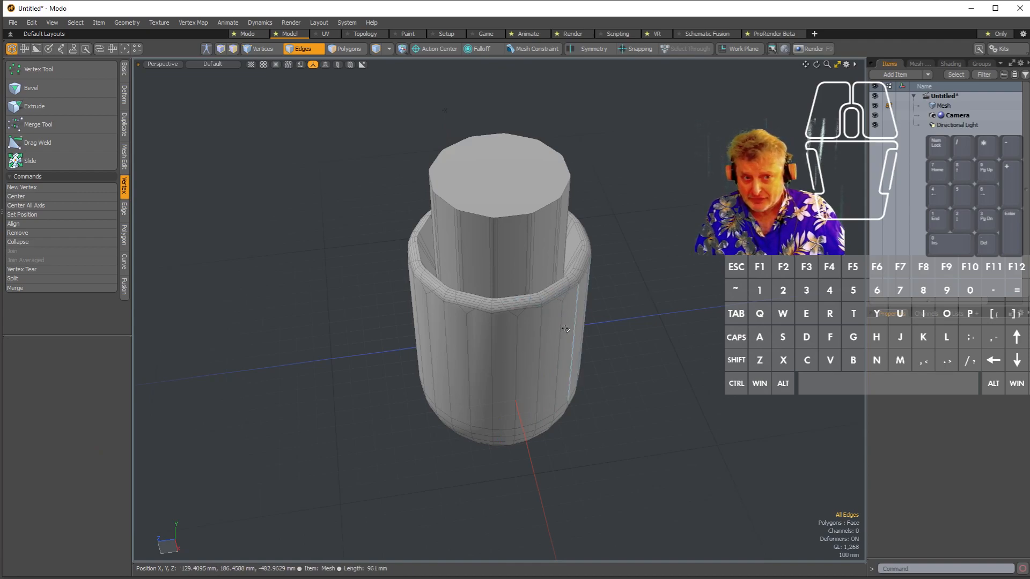
alt+drag(531, 256, 376, 270)
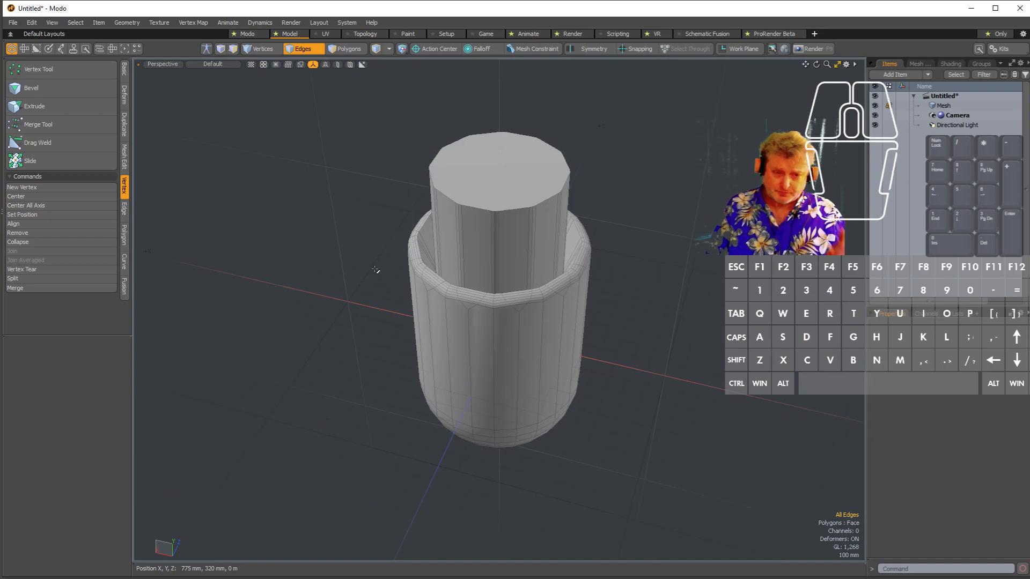